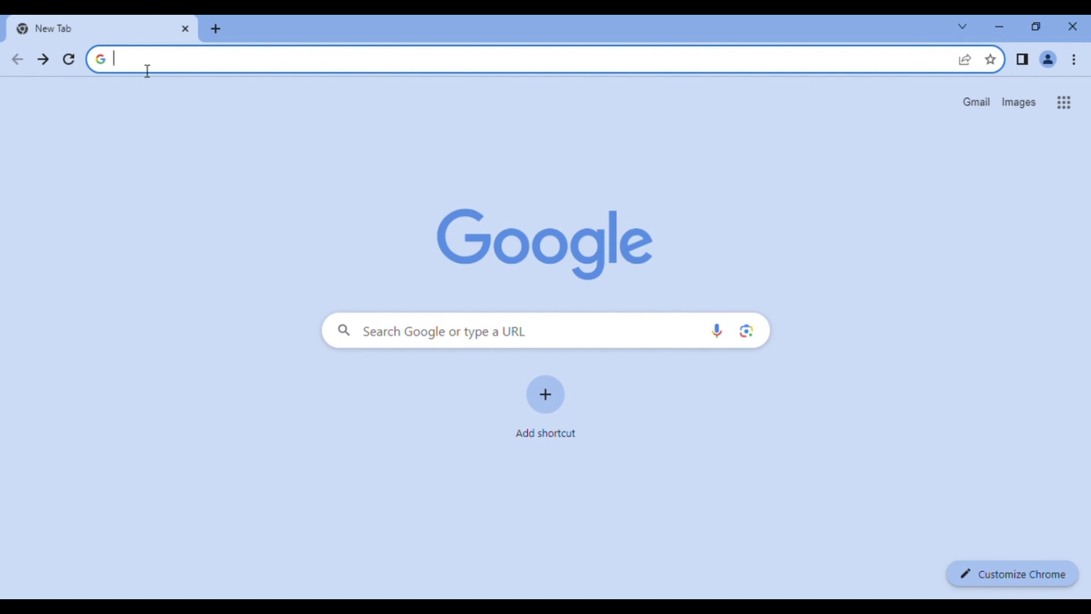
# Run a Google search for catererglobal.com from the address-bar suggestion and scroll the results
pyautogui.write('cat')
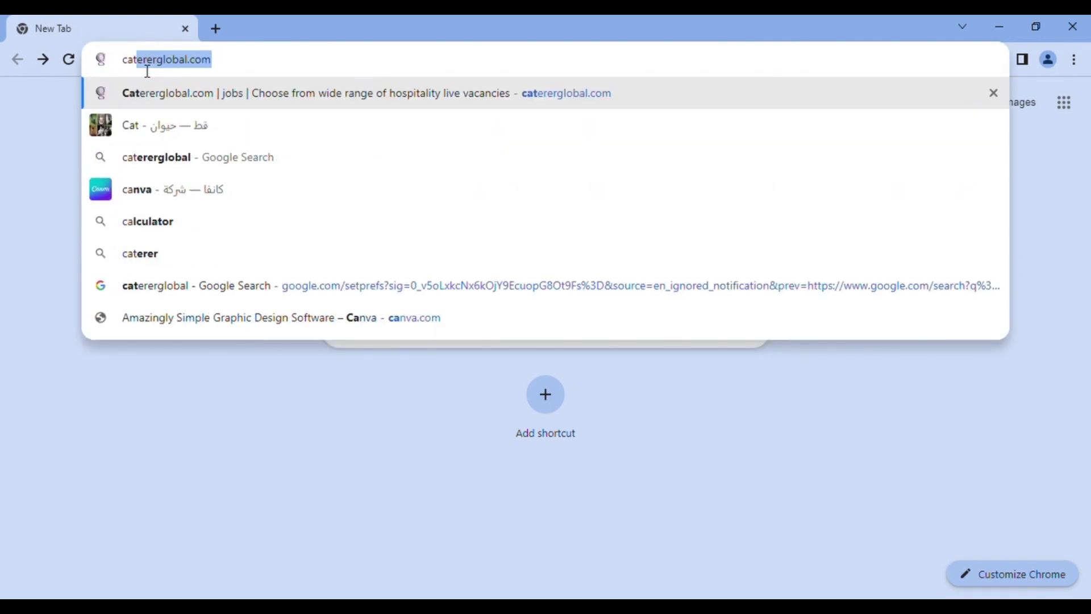
pyautogui.write('erer')
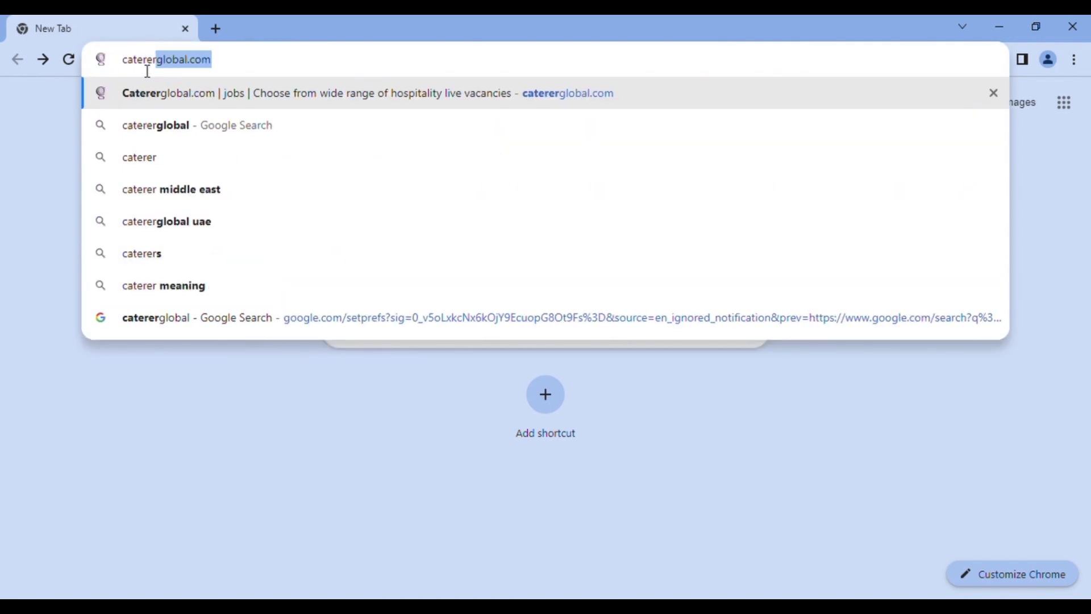
pyautogui.click(223, 71)
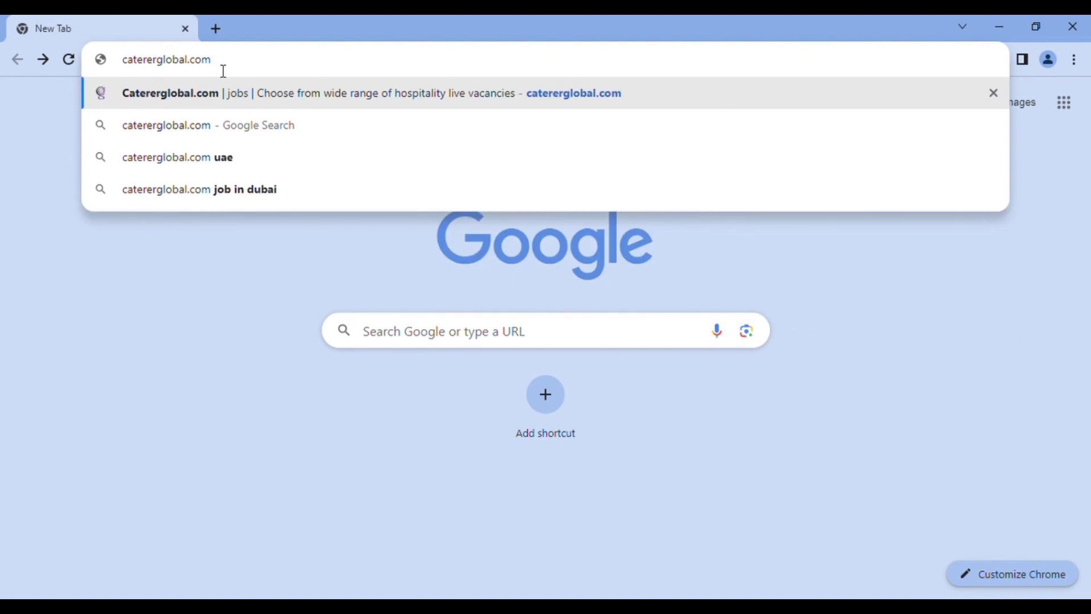
pyautogui.click(219, 128)
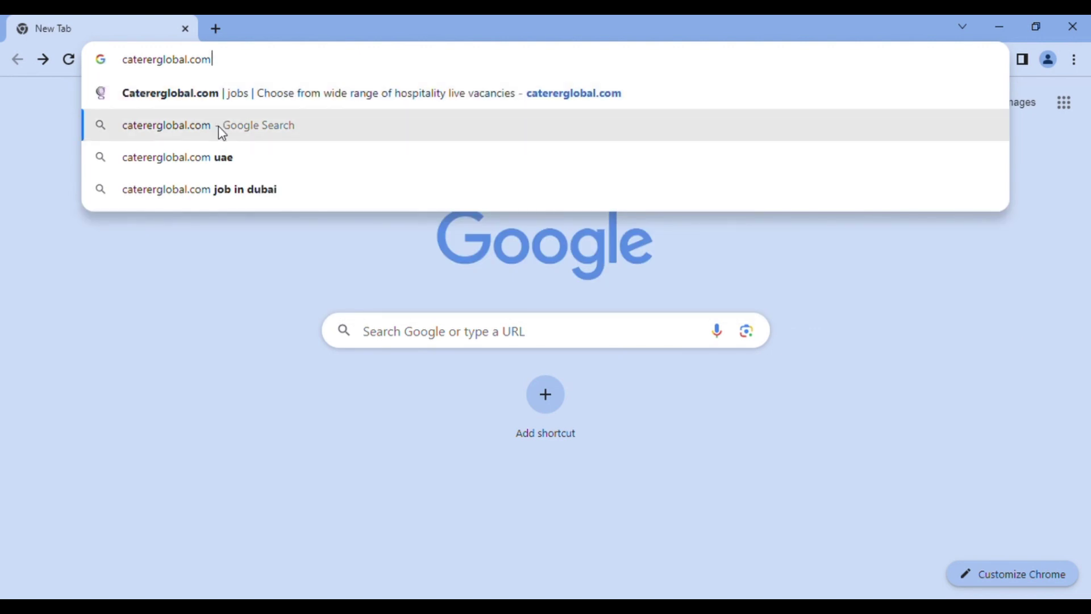
pyautogui.click(219, 127)
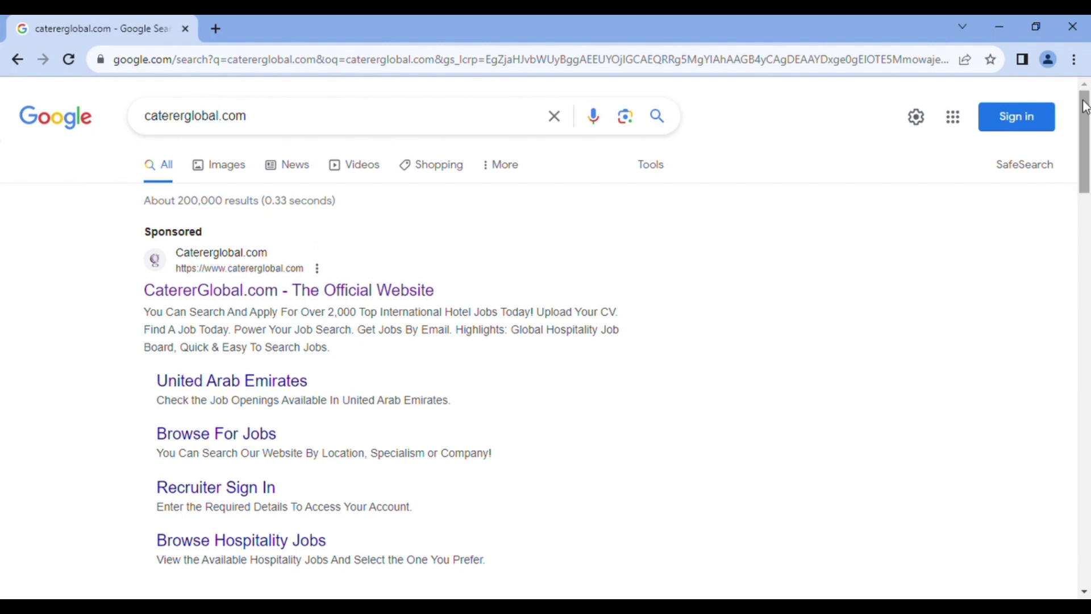
pyautogui.moveTo(1084, 106); pyautogui.dragTo(1081, 100)
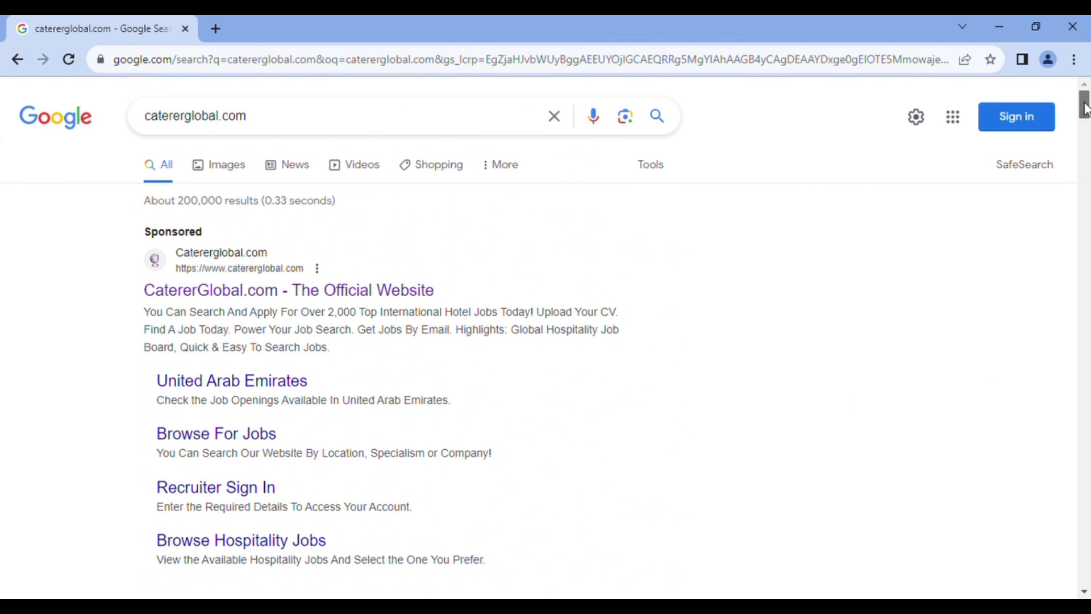
pyautogui.scroll(-7, 1084, 108)
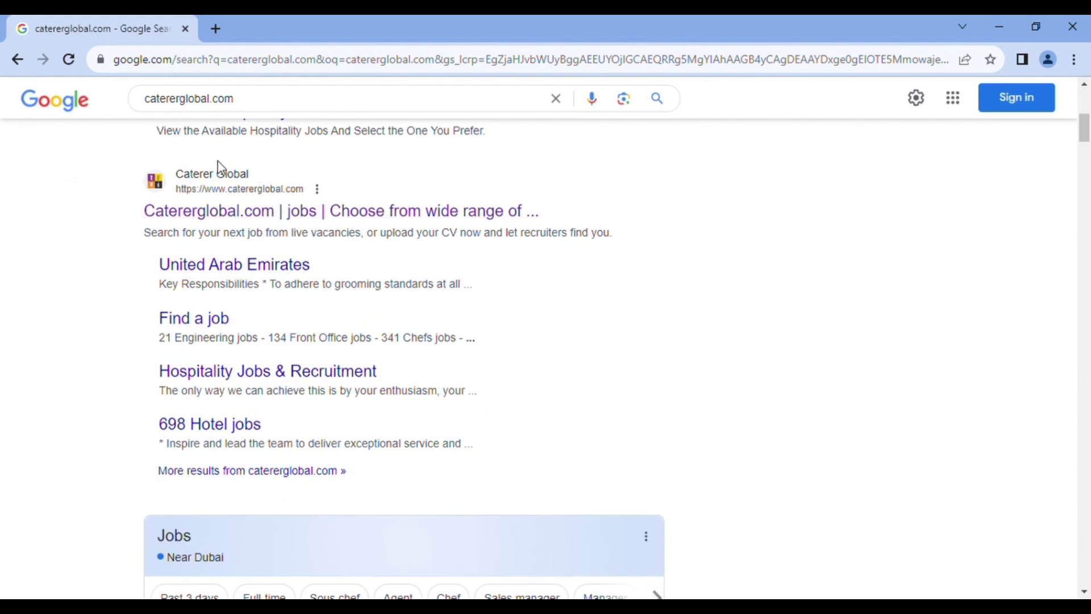
# Open the Caterer Global site from the results and scroll down to the full jobs-by-specialism lists
pyautogui.click(249, 215)
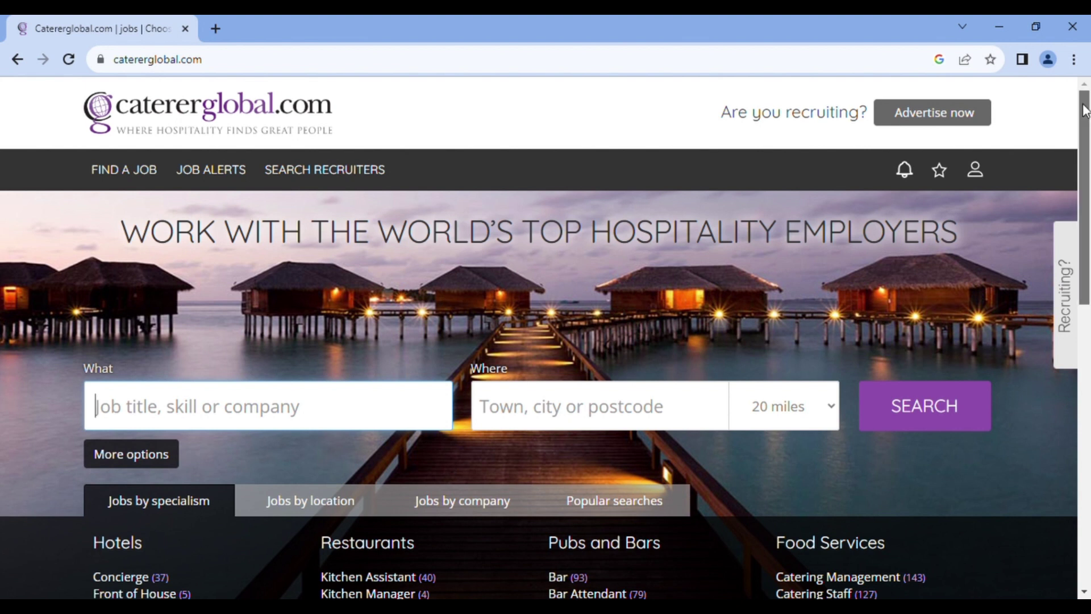
pyautogui.moveTo(1084, 110); pyautogui.dragTo(1084, 107)
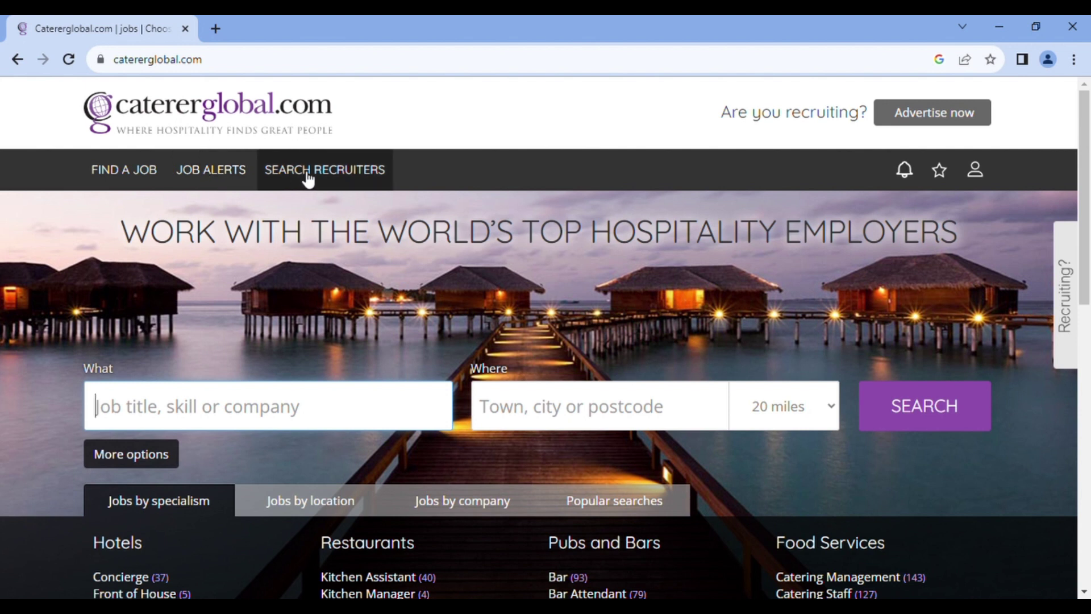
pyautogui.moveTo(1089, 135); pyautogui.dragTo(1089, 173)
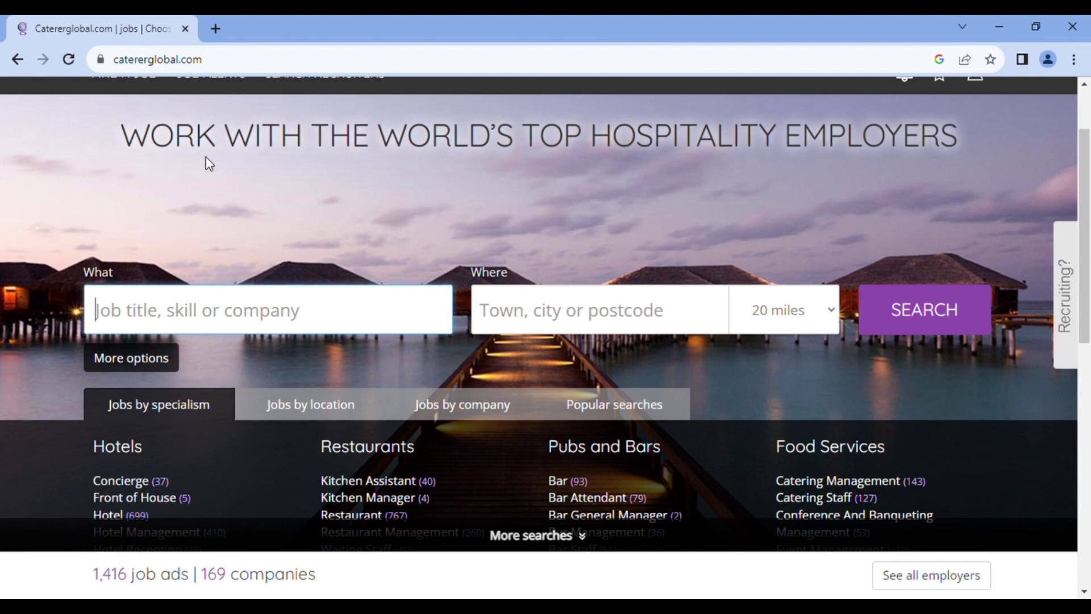
pyautogui.moveTo(1085, 146); pyautogui.dragTo(1086, 192)
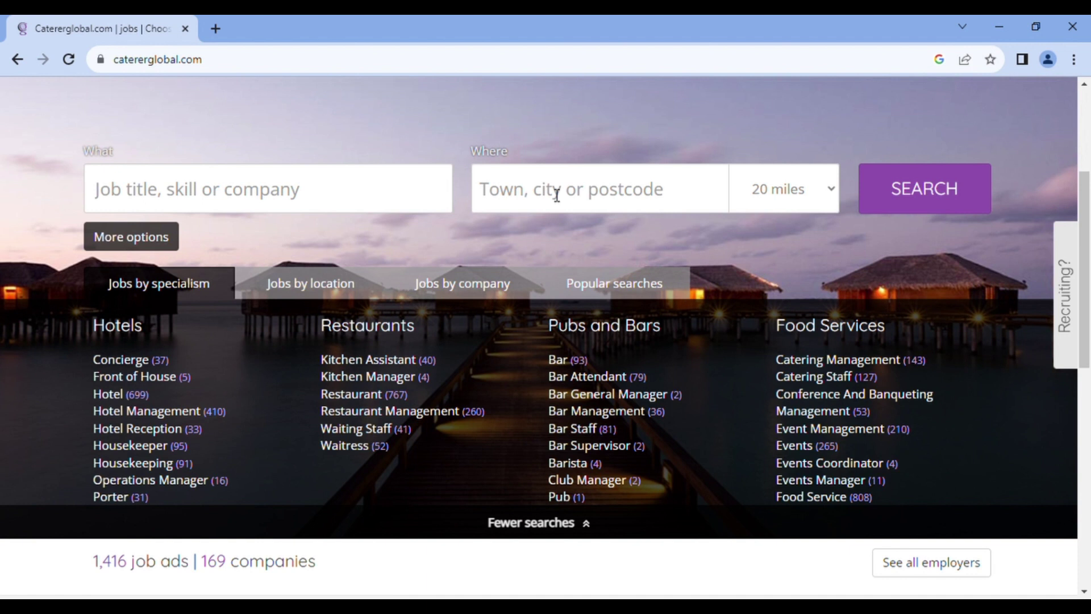
pyautogui.click(406, 203)
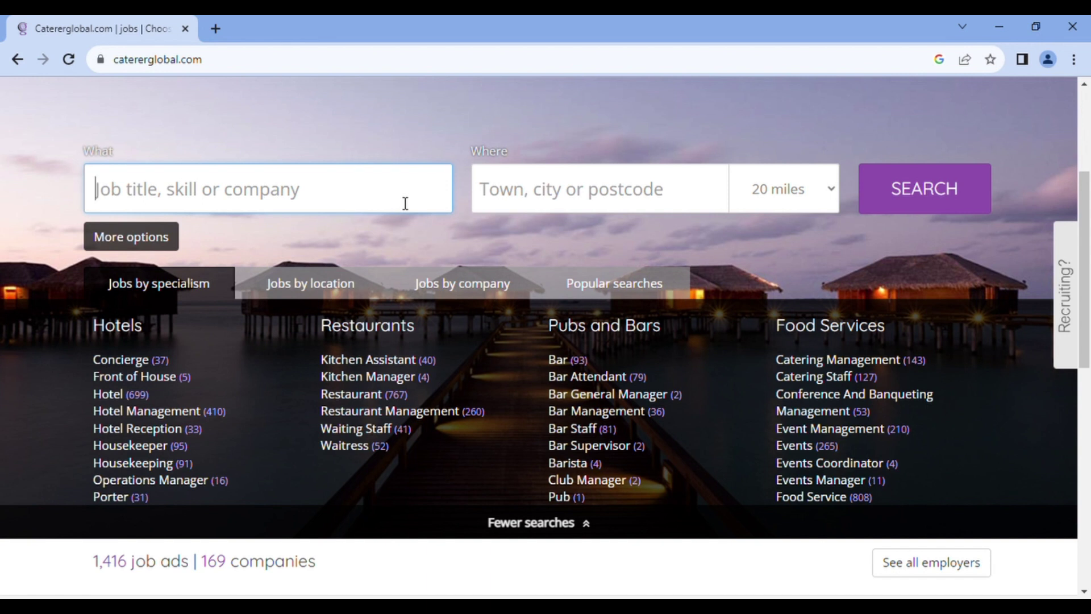
pyautogui.click(525, 205)
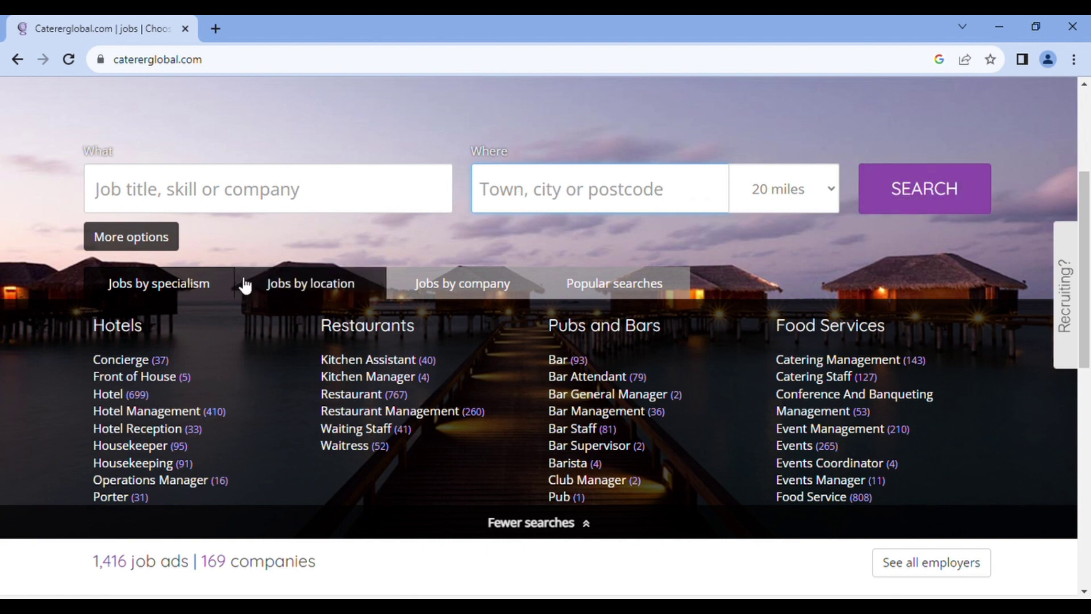
pyautogui.click(213, 282)
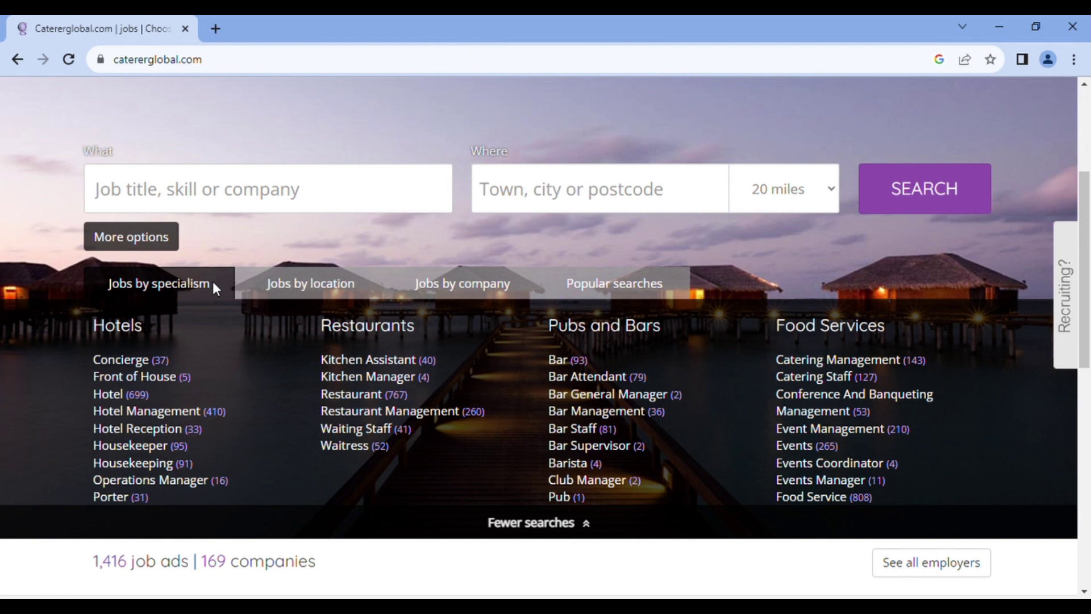
pyautogui.click(268, 287)
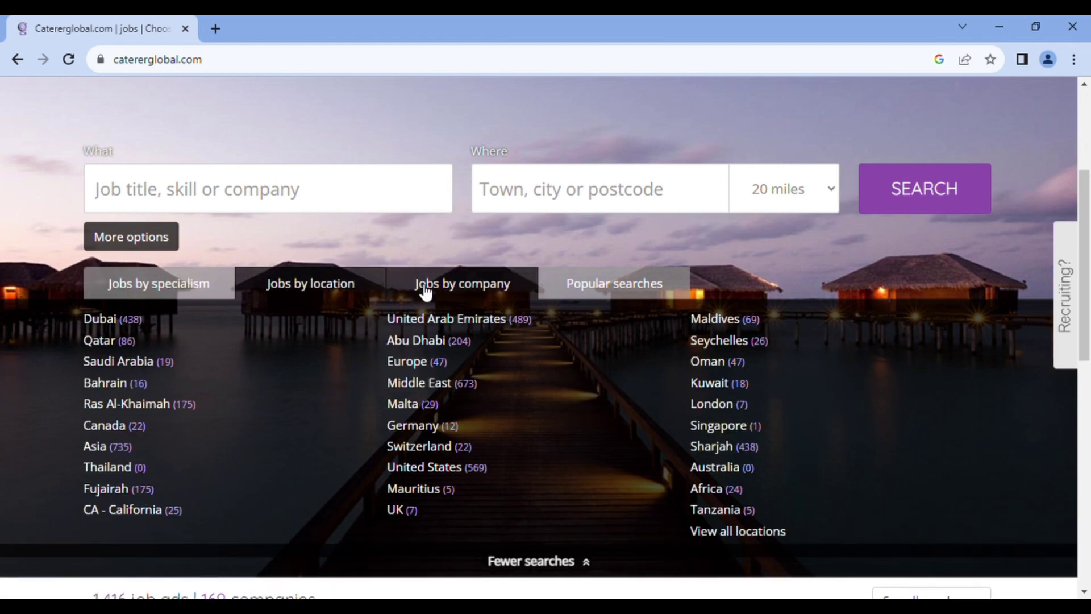
pyautogui.click(428, 290)
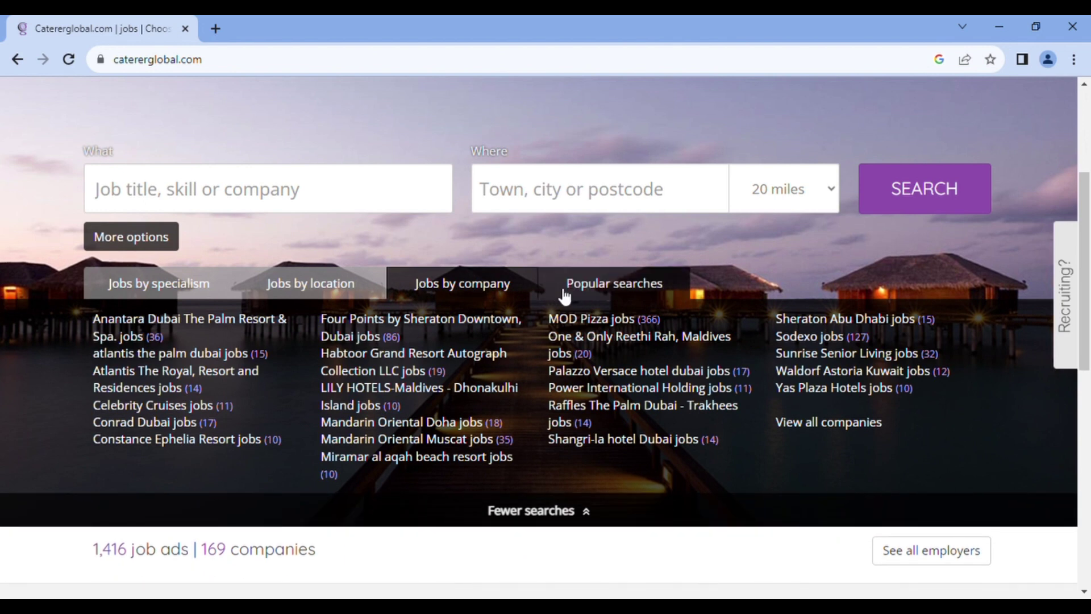
pyautogui.click(591, 295)
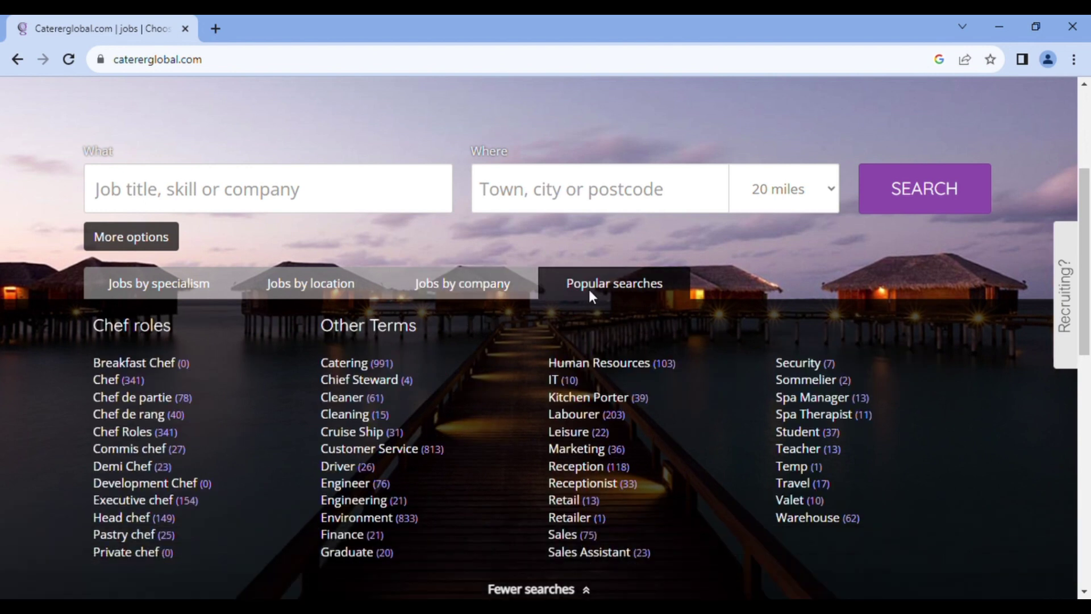
pyautogui.click(200, 291)
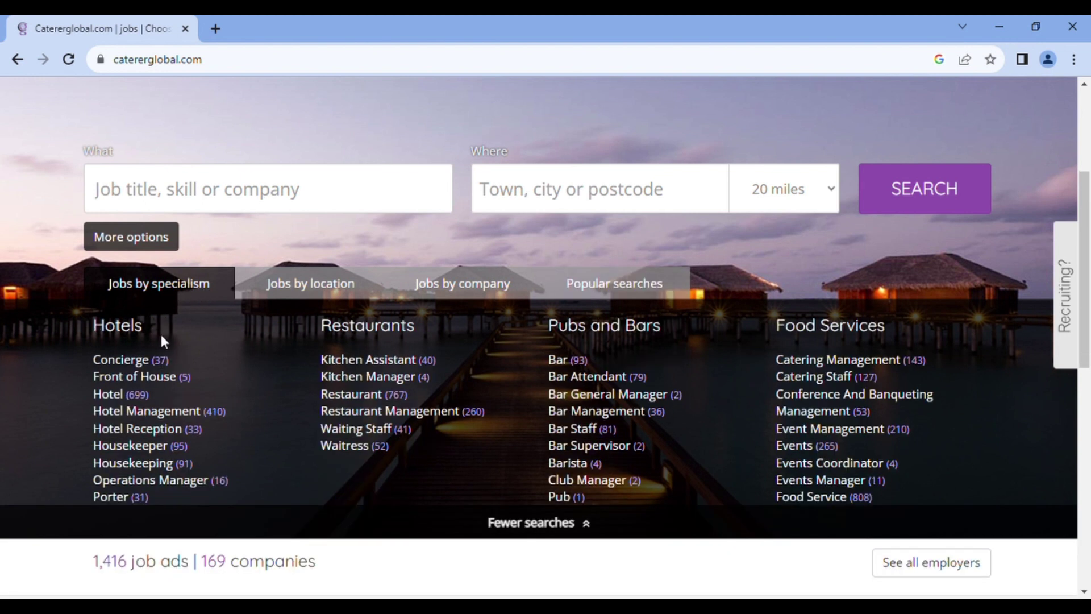
pyautogui.moveTo(146, 330); pyautogui.dragTo(92, 329)
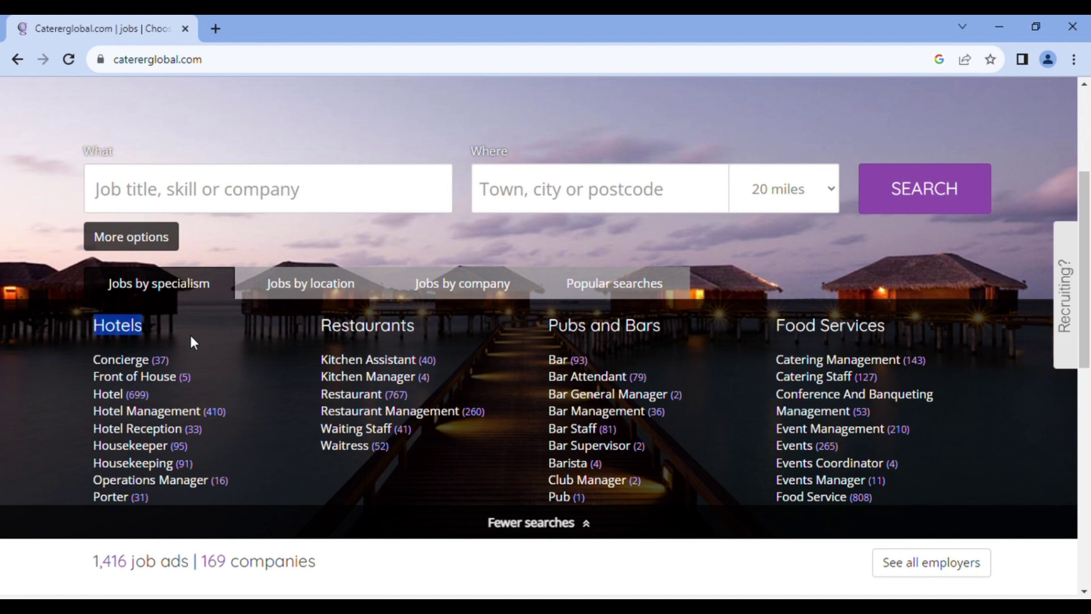
pyautogui.moveTo(435, 334); pyautogui.dragTo(322, 337)
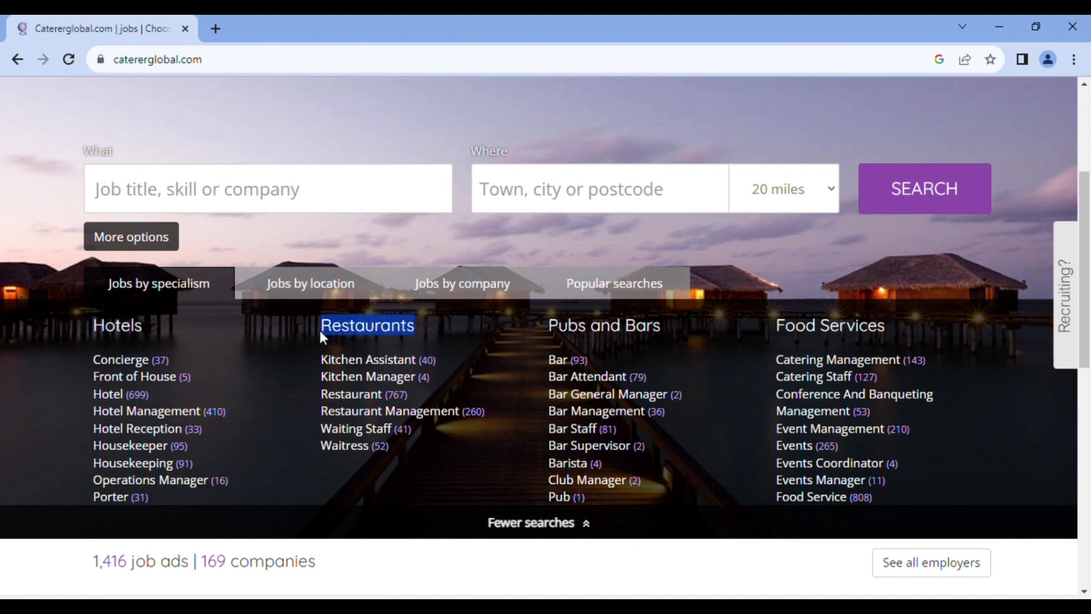
pyautogui.moveTo(669, 328); pyautogui.dragTo(546, 329)
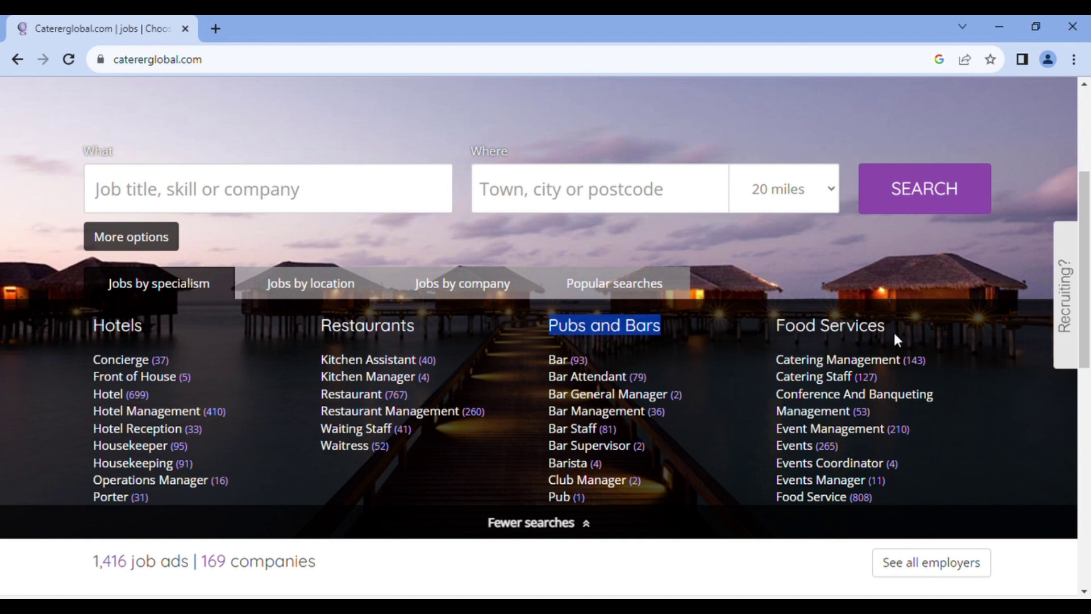
pyautogui.moveTo(895, 335); pyautogui.dragTo(774, 333)
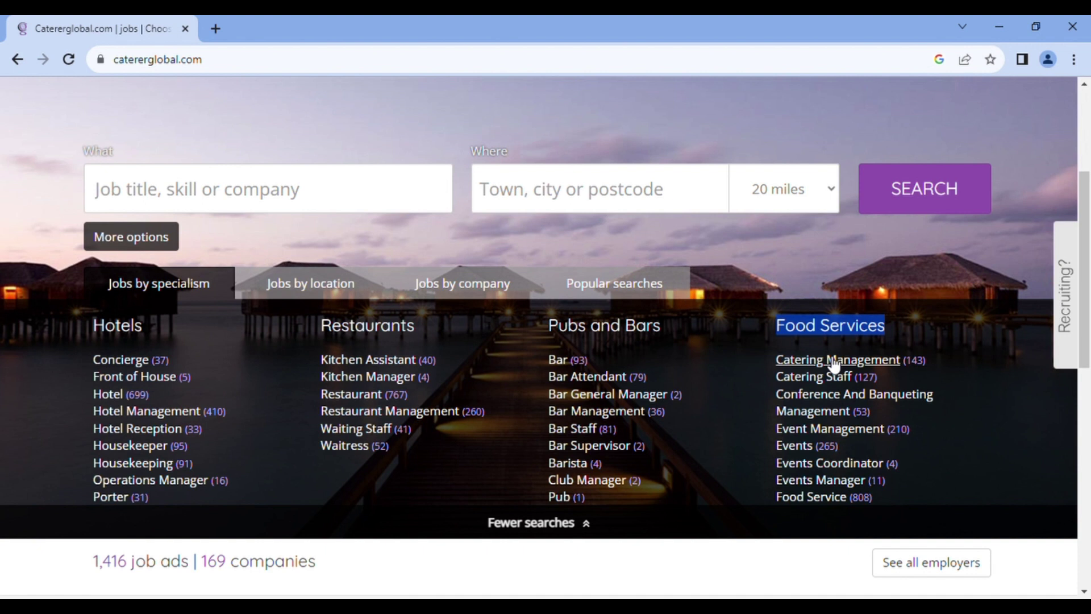
# Switch the homepage job listing to Jobs by location
pyautogui.click(323, 294)
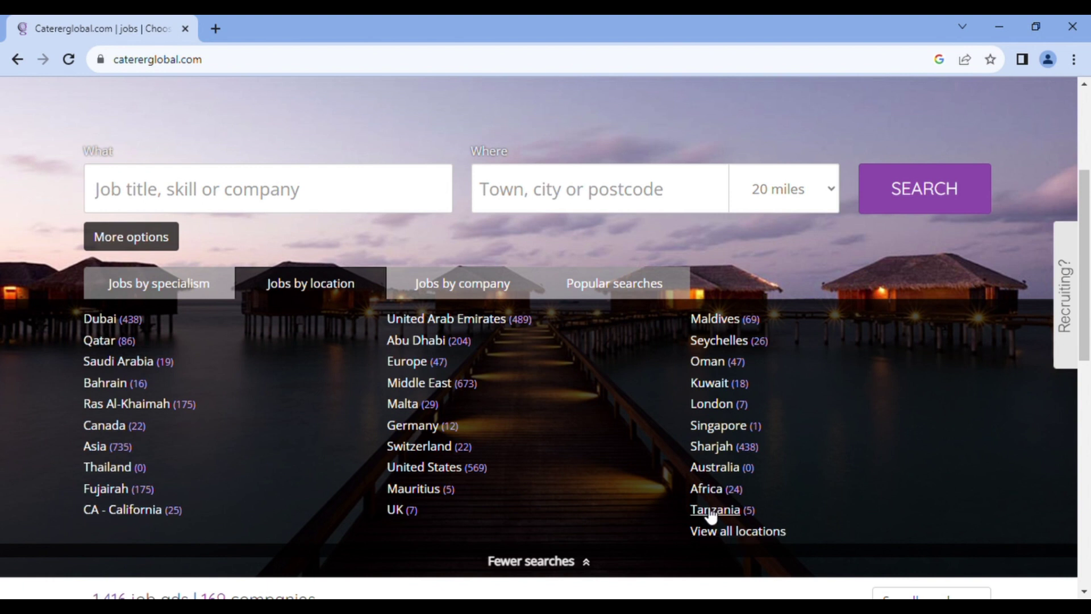
# Switch the homepage job listing to jobs grouped by company
pyautogui.click(472, 295)
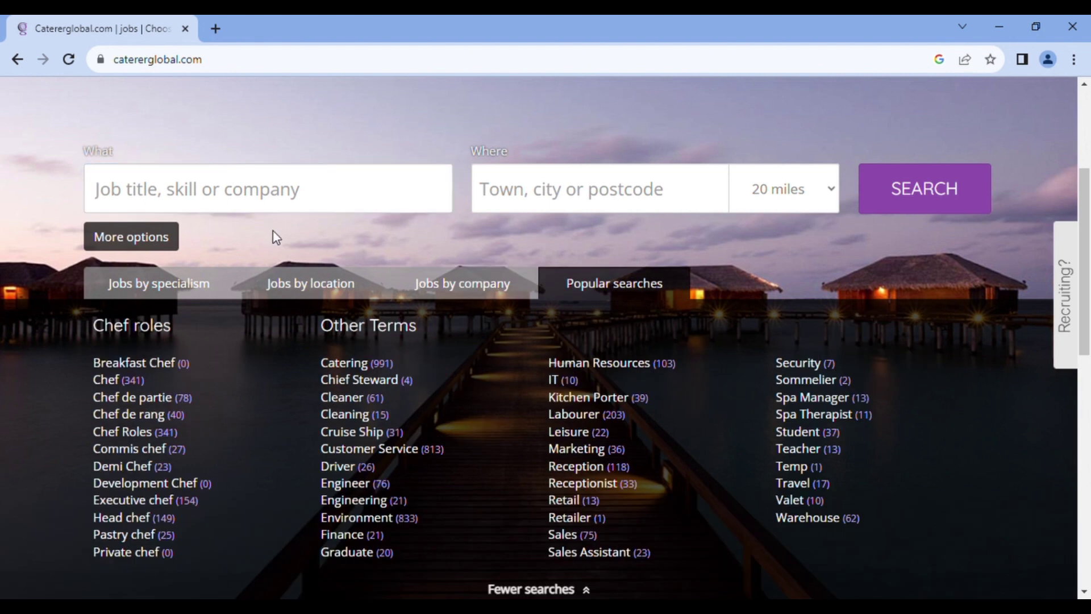
# Enter 'Guest Service Agent' as the job title and 'Dubai' as the location
pyautogui.click(272, 196)
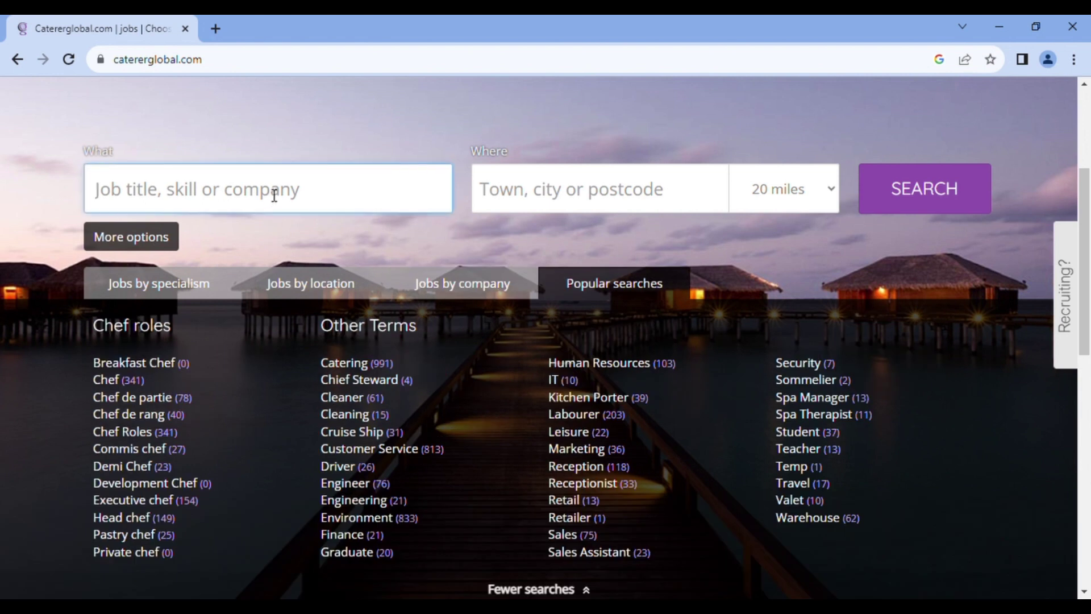
pyautogui.write('Gue')
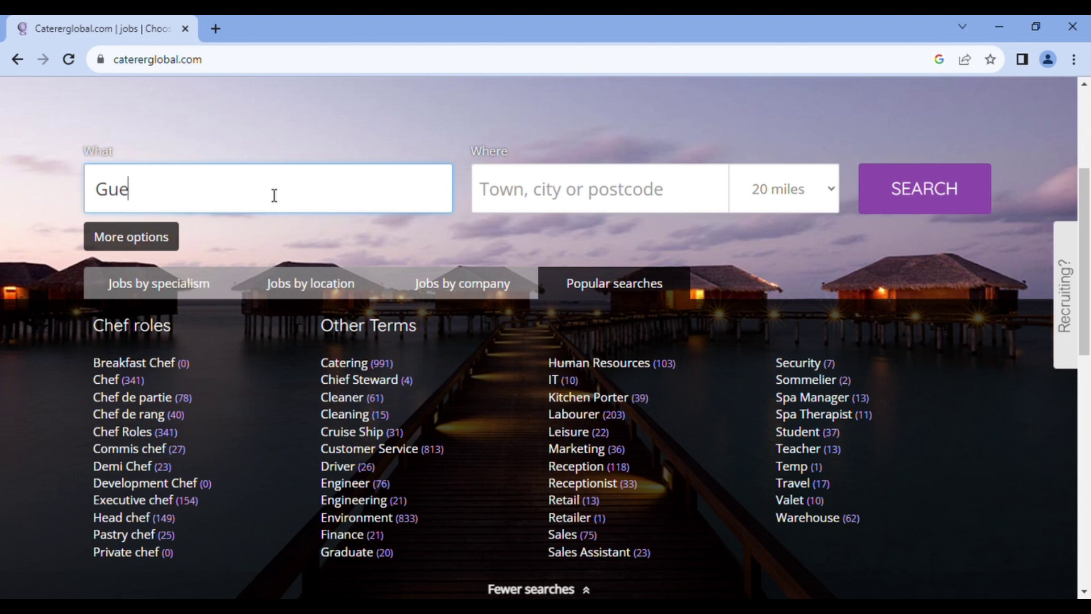
pyautogui.write('st')
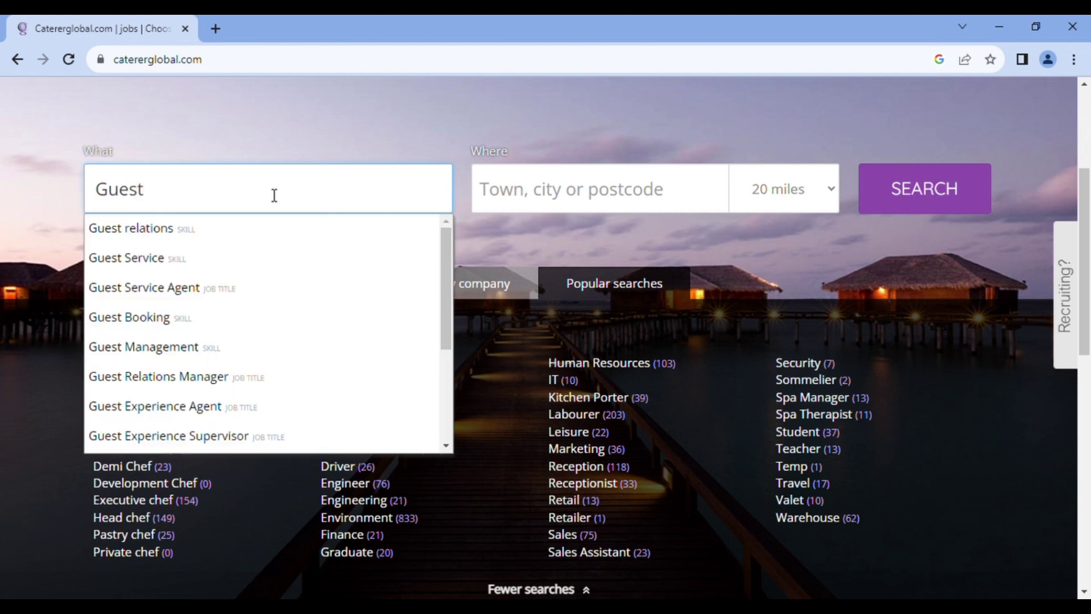
pyautogui.click(254, 290)
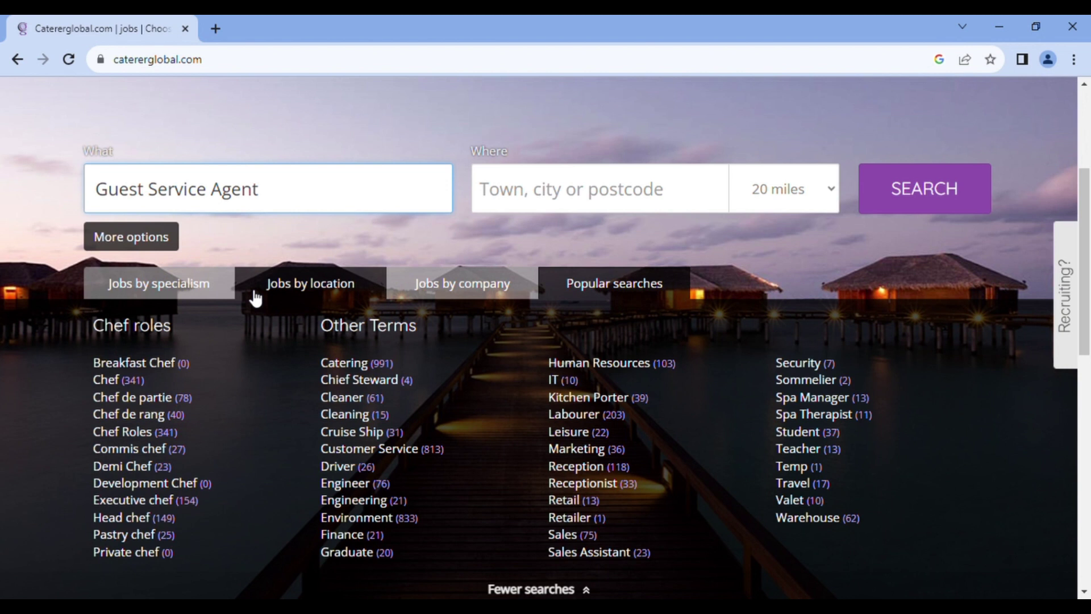
pyautogui.click(511, 196)
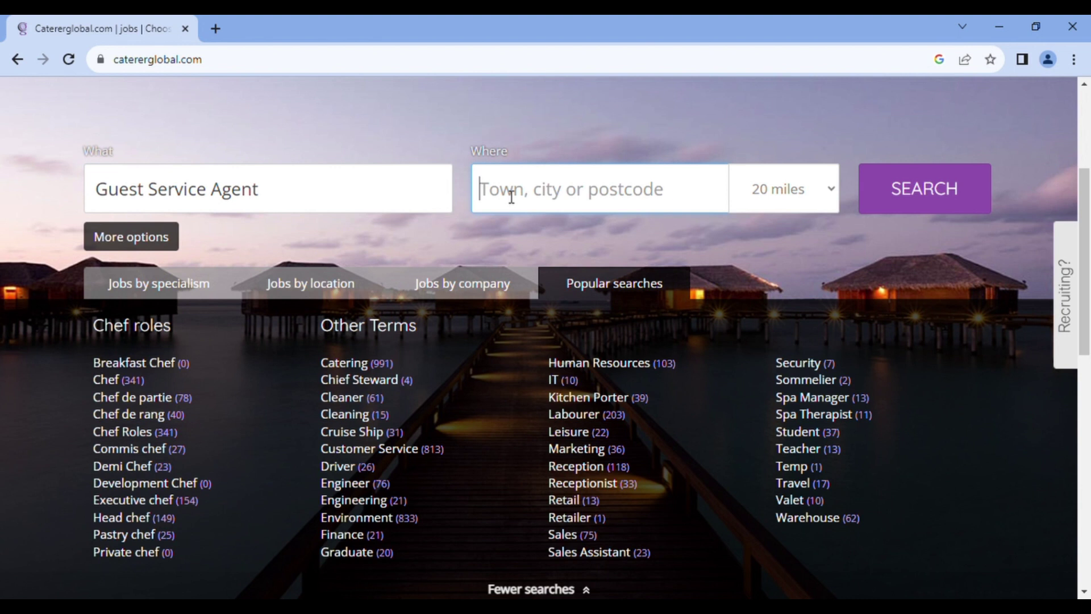
pyautogui.write('Dubai')
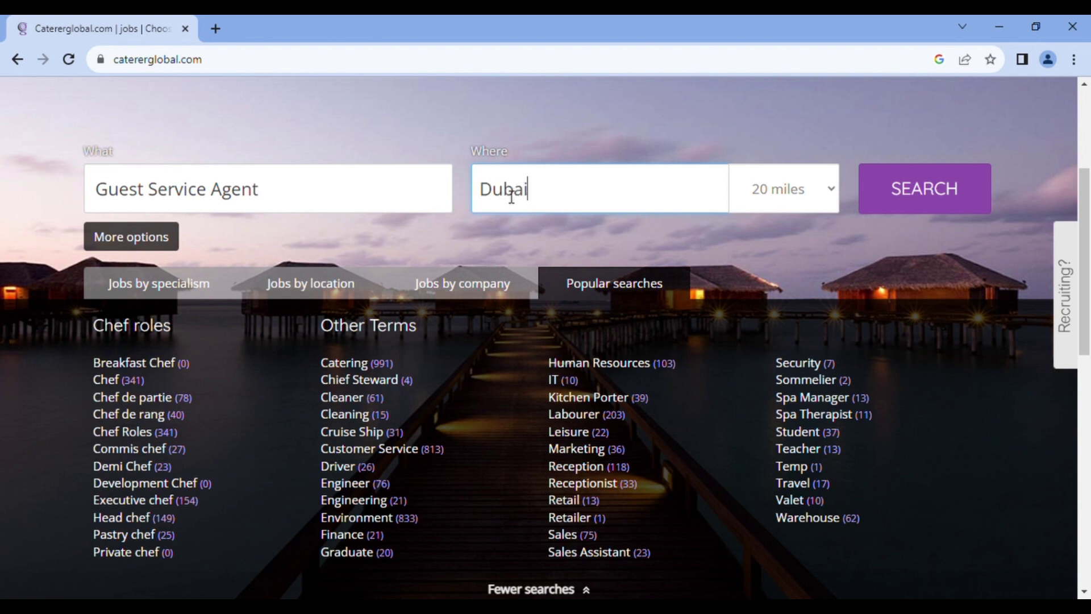
# Run the search and browse the 11 Guest Service Agent results in Dubai
pyautogui.click(911, 187)
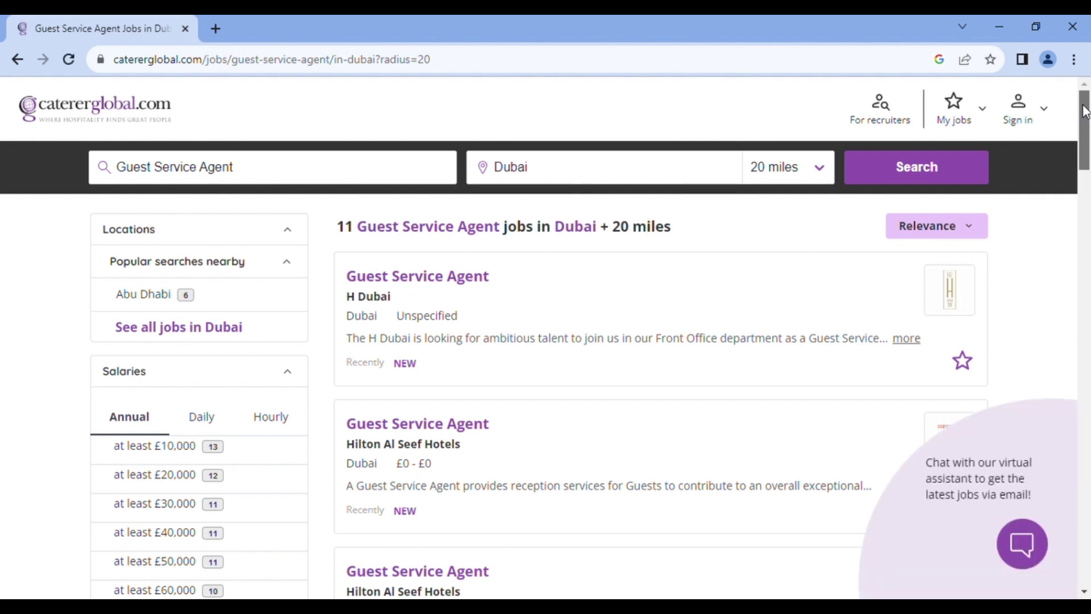
pyautogui.moveTo(1084, 111); pyautogui.dragTo(1078, 118)
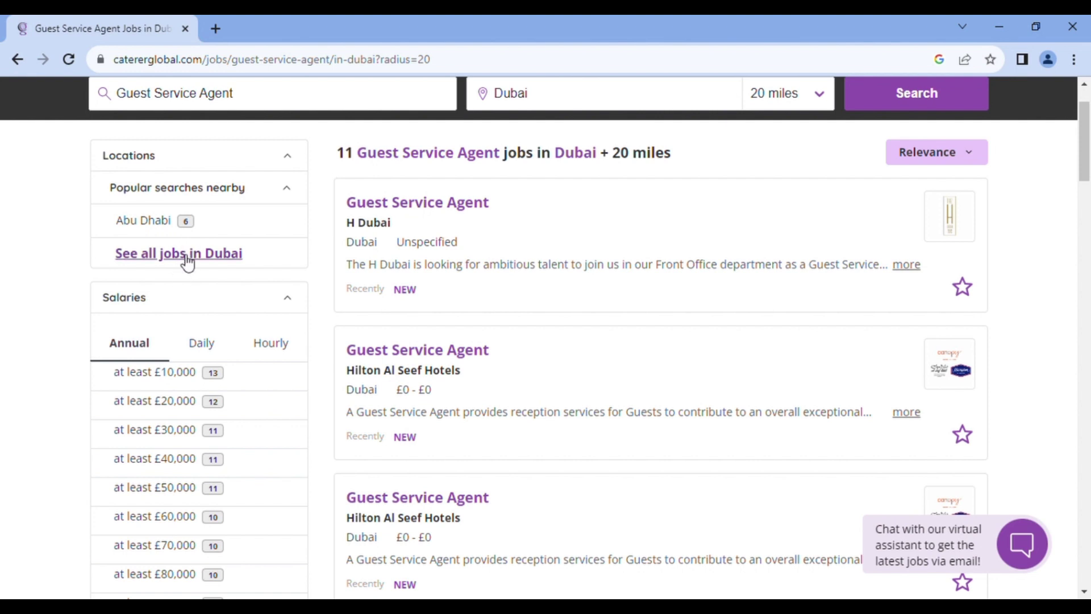
# Switch the Salaries filter through Daily to Hourly pay bands, then scroll the Dubai results
pyautogui.scroll(2, 187, 261)
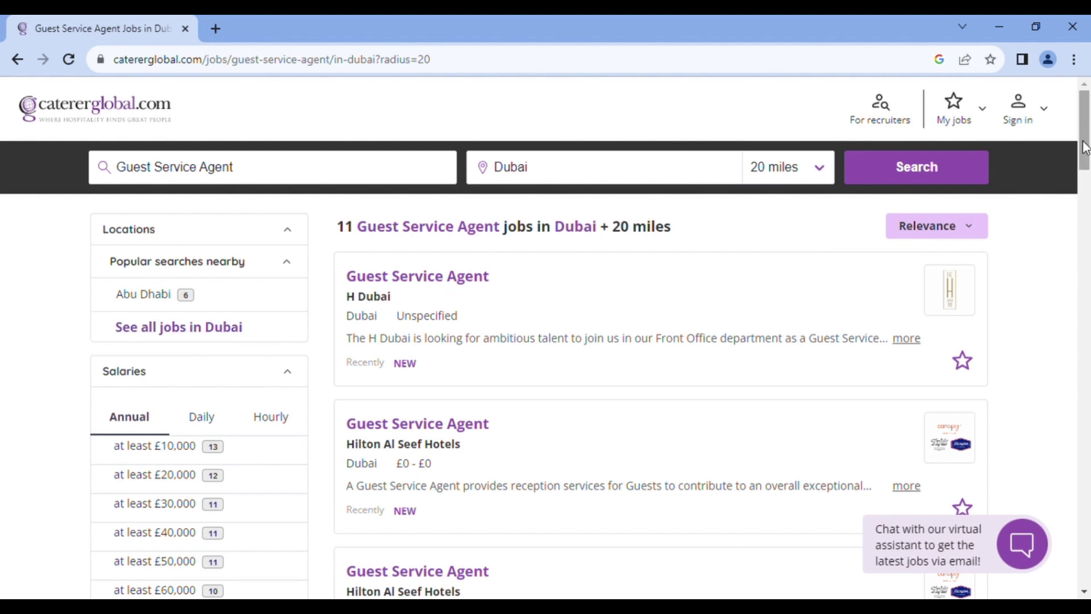
pyautogui.moveTo(1085, 147); pyautogui.dragTo(1085, 190)
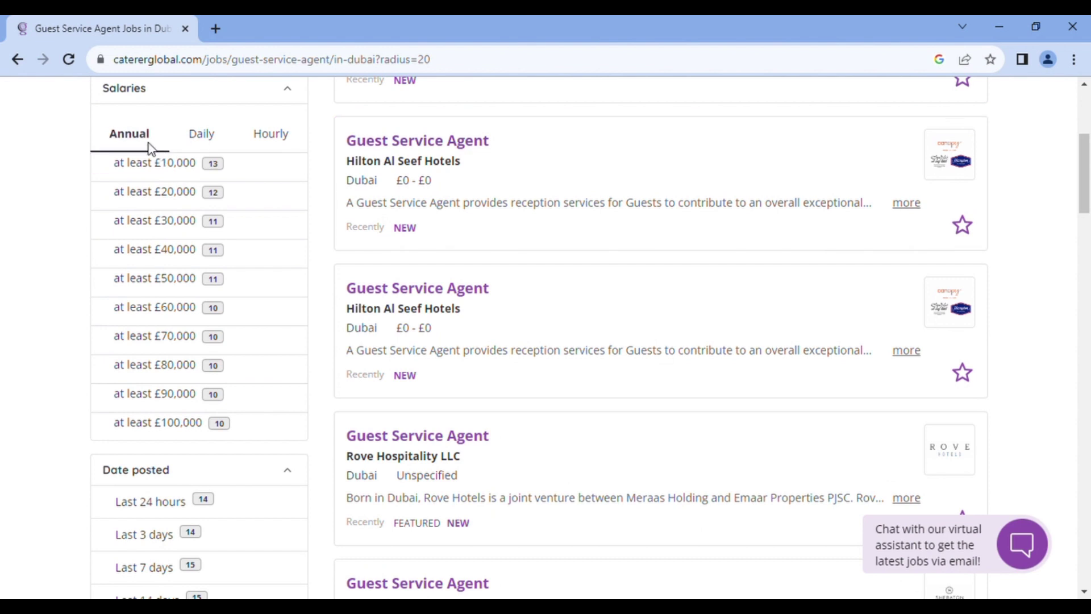
pyautogui.click(209, 138)
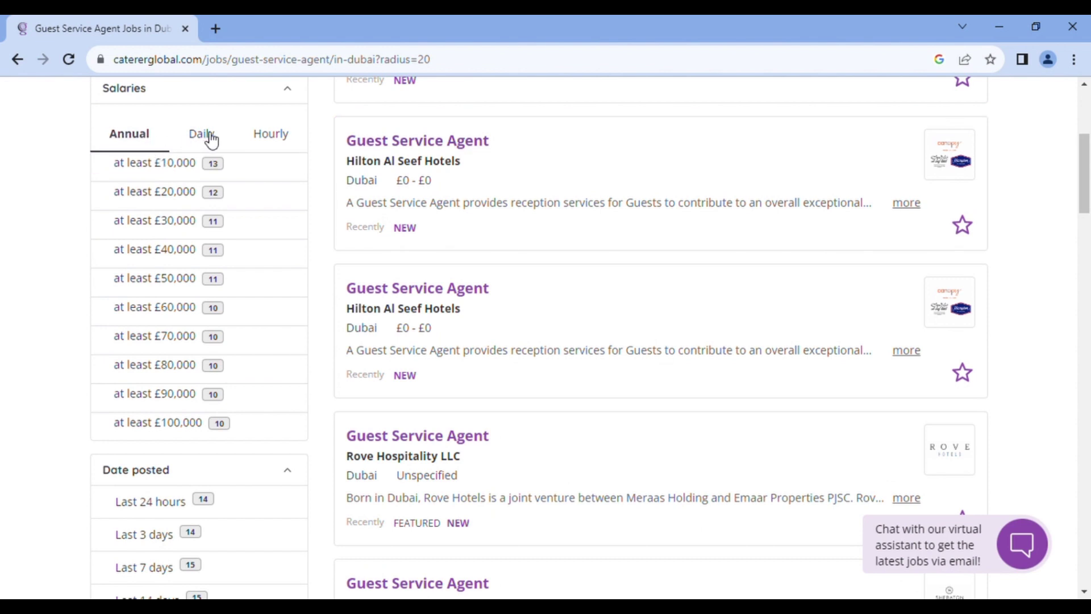
pyautogui.click(266, 138)
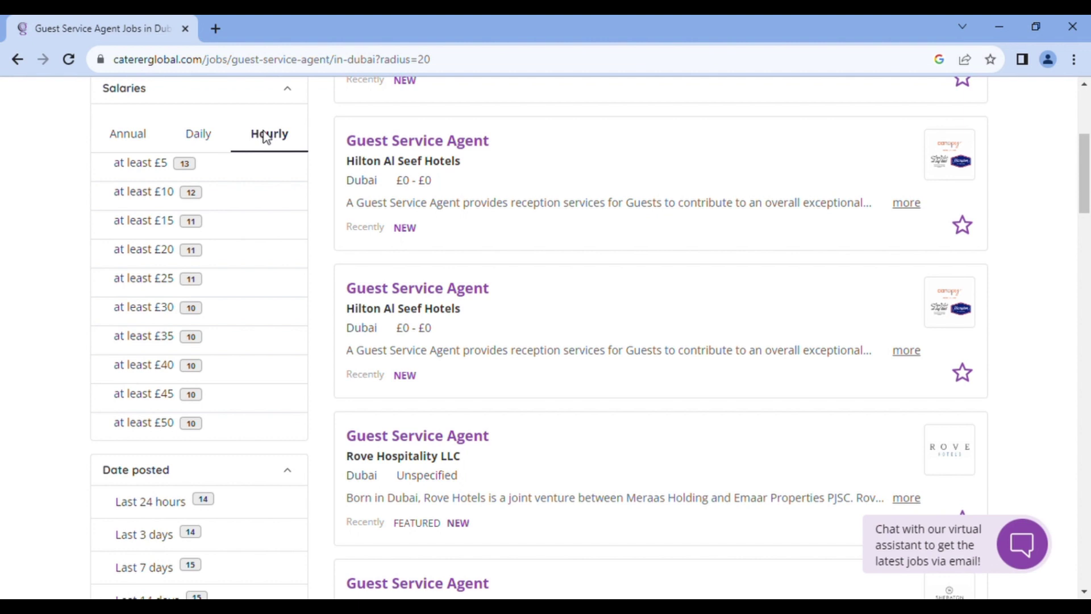
pyautogui.scroll(-5, 556, 229)
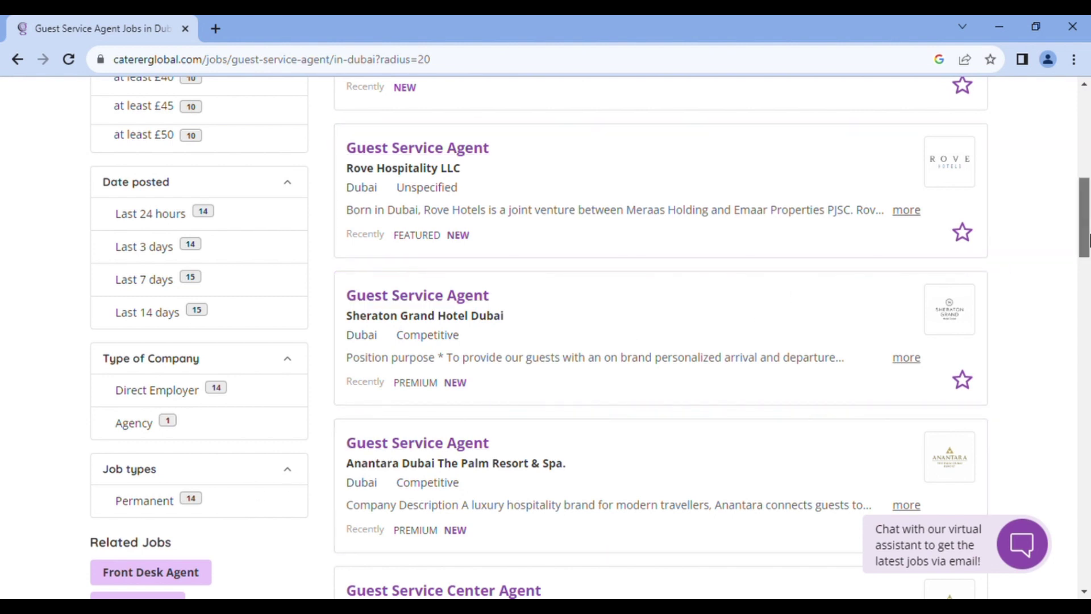
pyautogui.moveTo(1087, 239); pyautogui.dragTo(1080, 167)
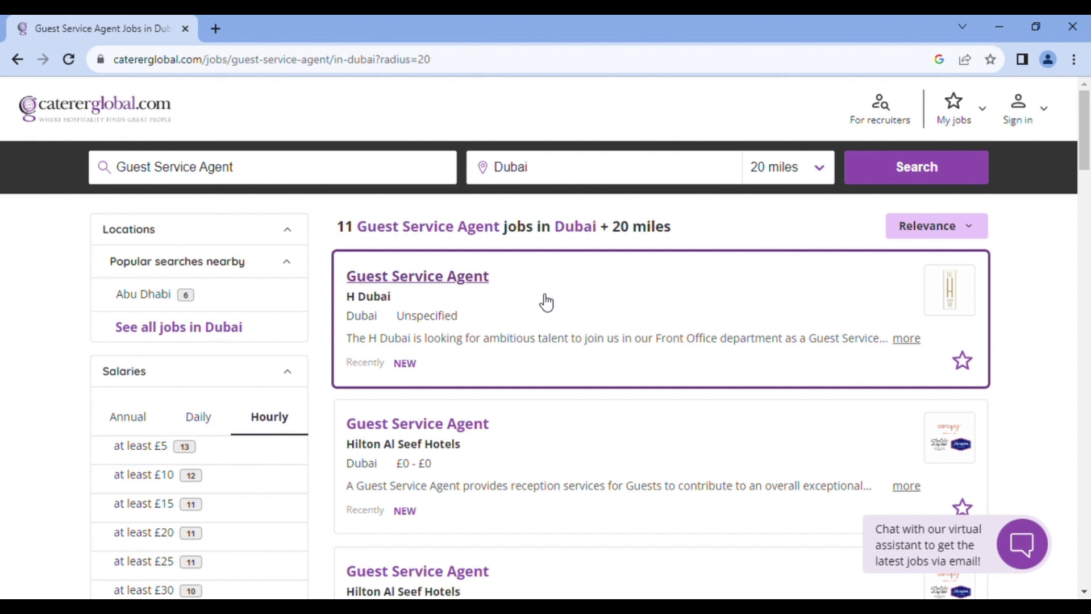
pyautogui.moveTo(1085, 159); pyautogui.dragTo(1086, 187)
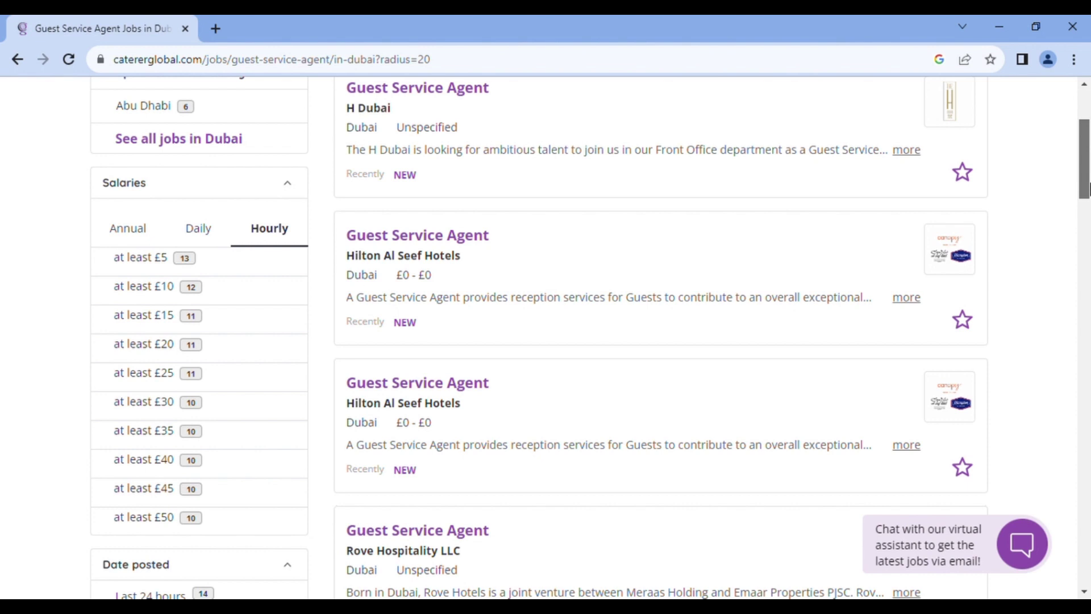
pyautogui.moveTo(1087, 188); pyautogui.dragTo(1088, 254)
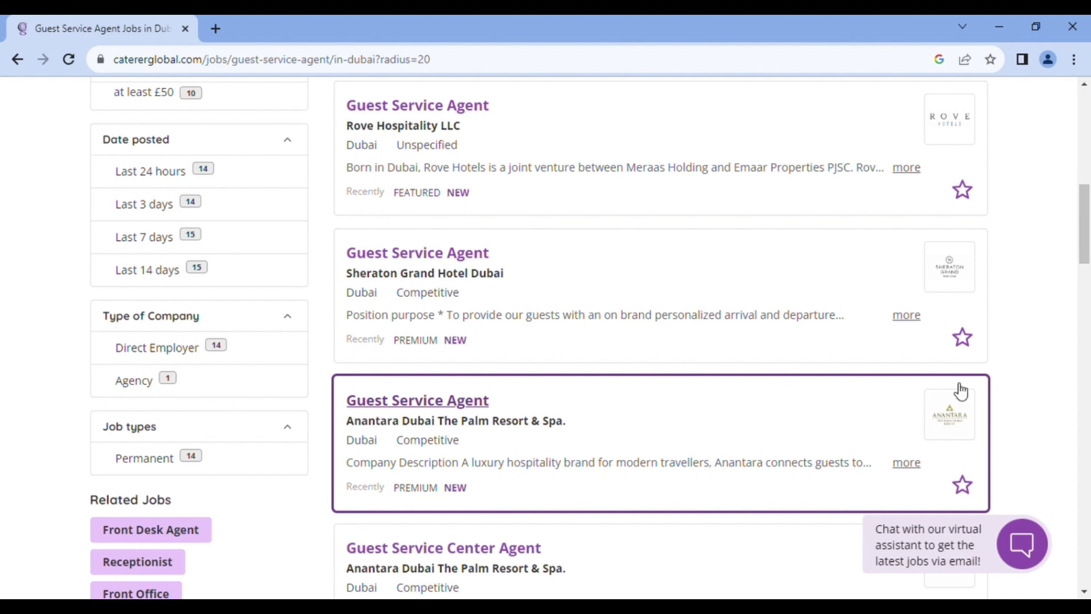
pyautogui.moveTo(1088, 216); pyautogui.dragTo(1088, 226)
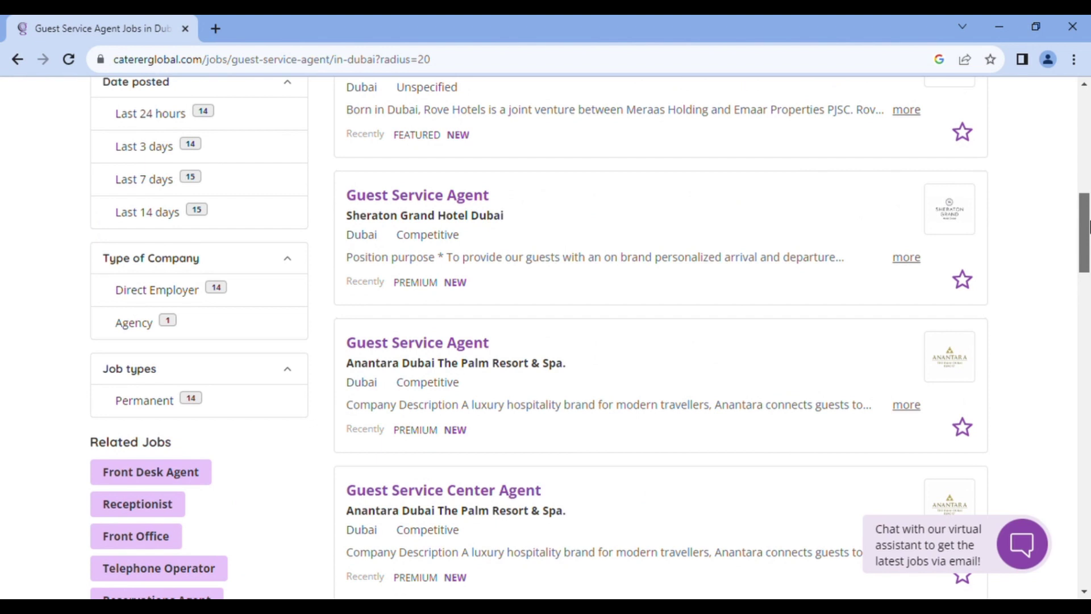
pyautogui.moveTo(1088, 226); pyautogui.dragTo(1088, 180)
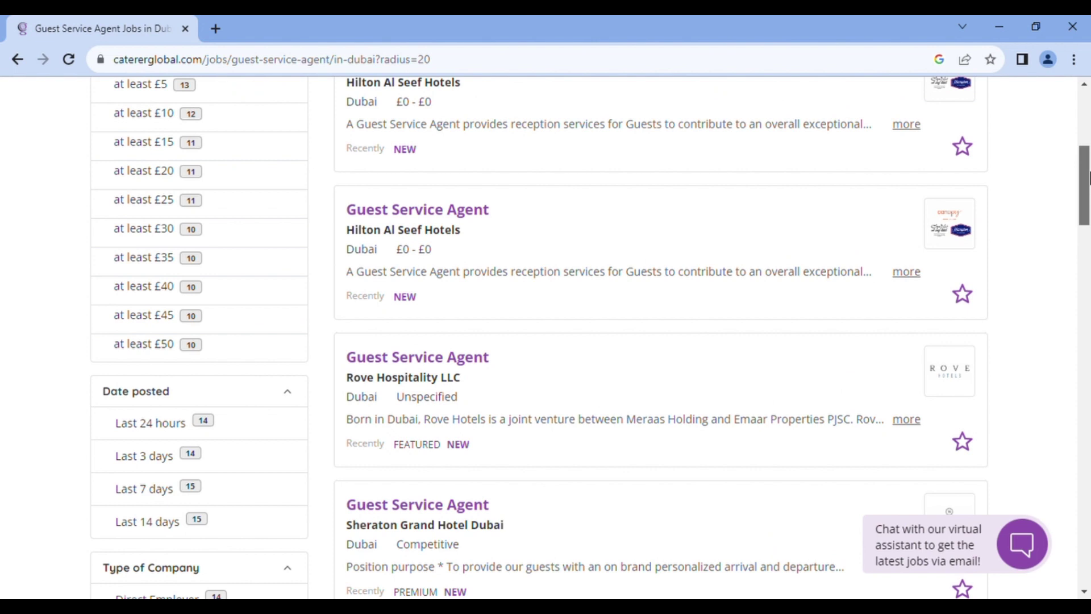
pyautogui.moveTo(1088, 177); pyautogui.dragTo(1088, 172)
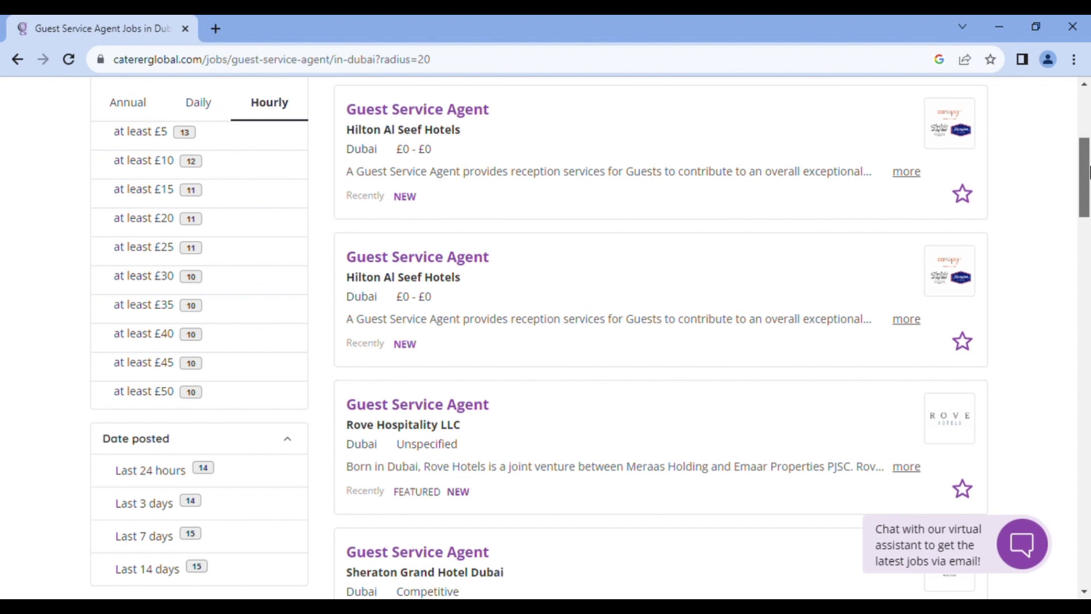
pyautogui.moveTo(1088, 171); pyautogui.dragTo(1088, 216)
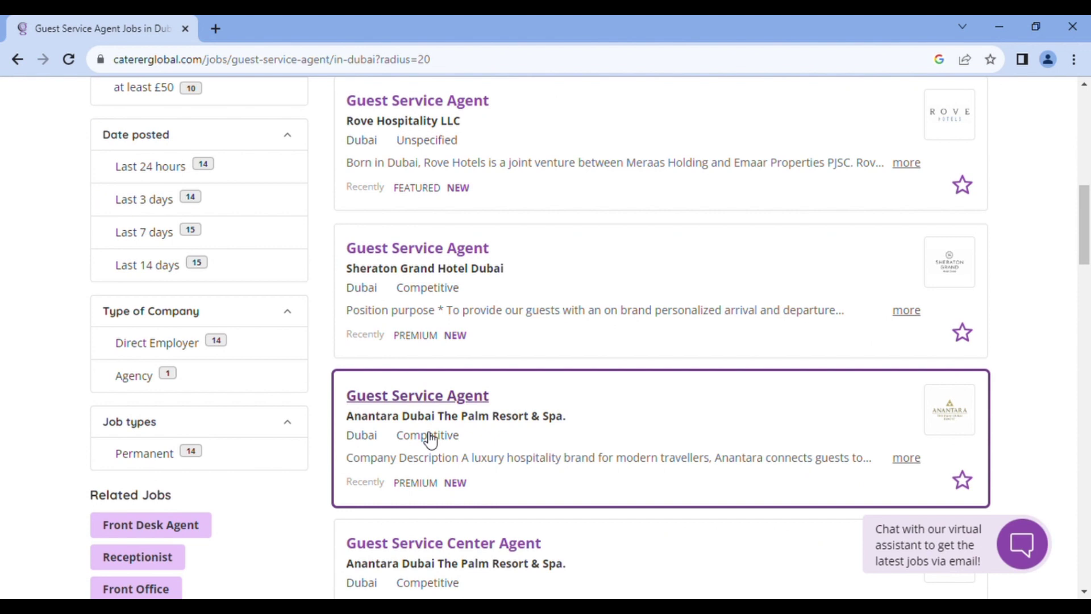
# Open the Anantara Dubai The Palm Guest Service Agent posting and scroll to its job details
pyautogui.click(430, 402)
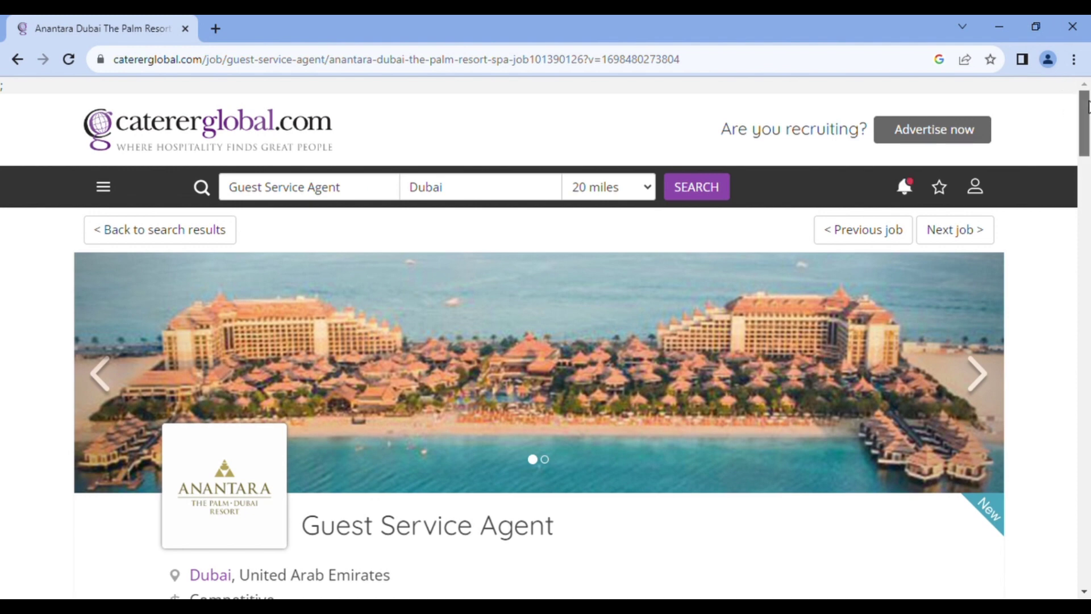
pyautogui.moveTo(1087, 105); pyautogui.dragTo(1085, 132)
pyautogui.scroll(-5, 449, 190)
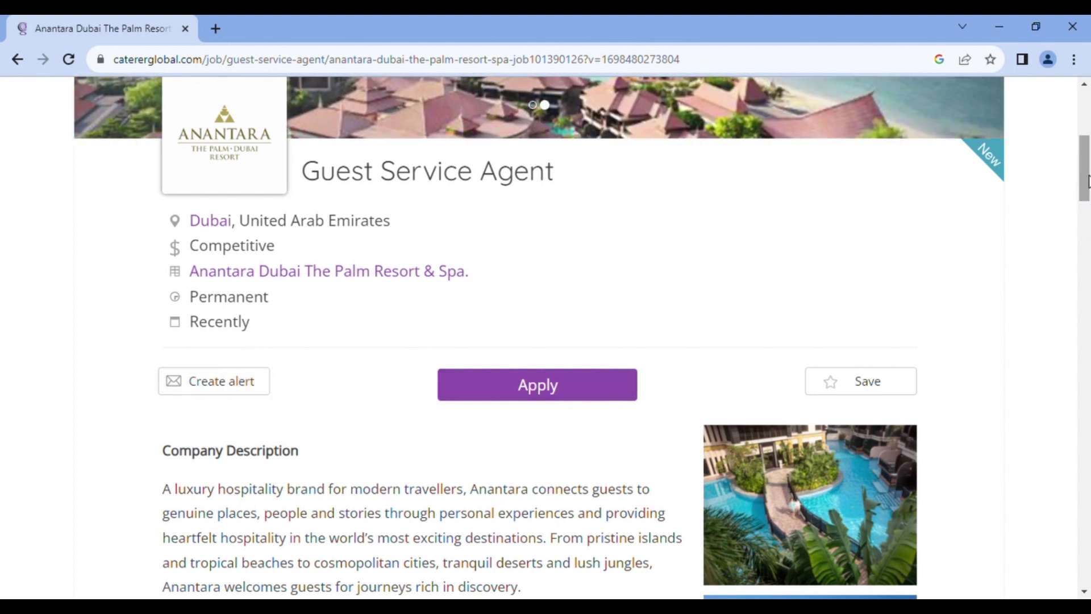
pyautogui.moveTo(1086, 182); pyautogui.dragTo(1086, 229)
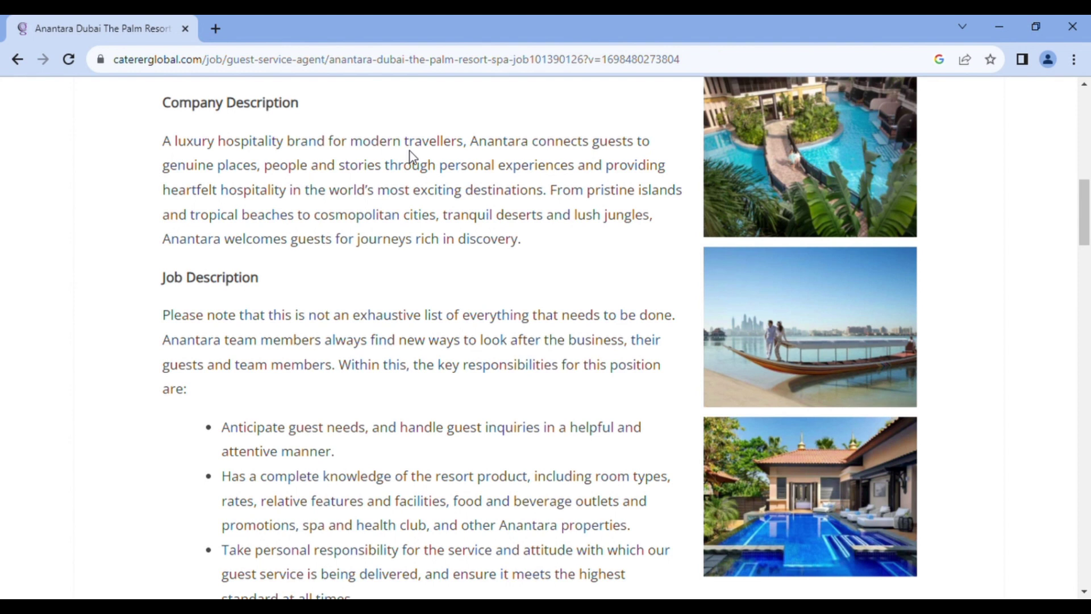
pyautogui.scroll(1, 1072, 195)
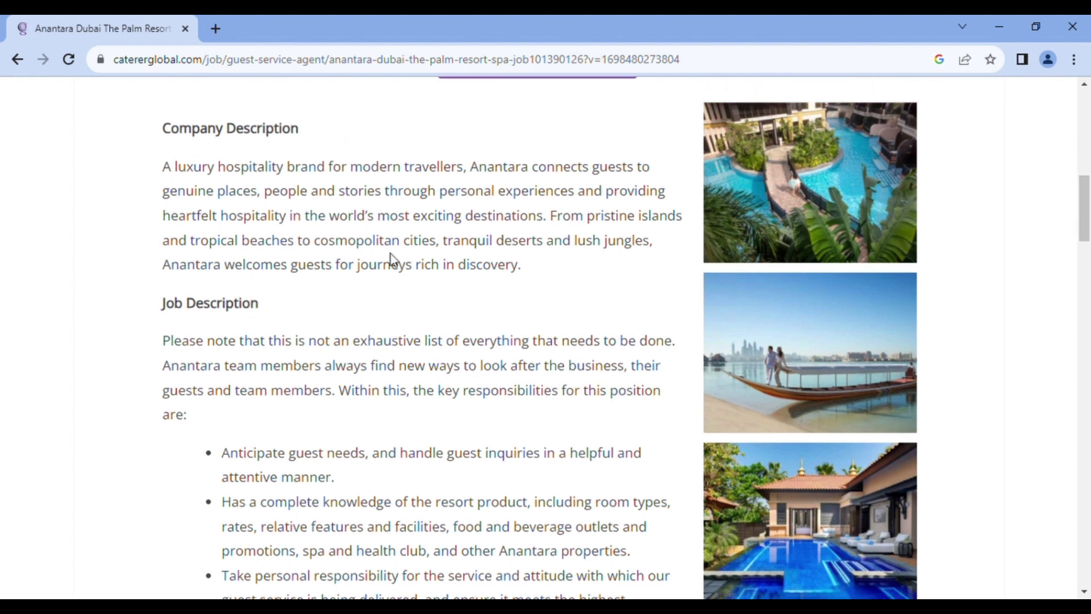
pyautogui.moveTo(1085, 223); pyautogui.dragTo(1086, 250)
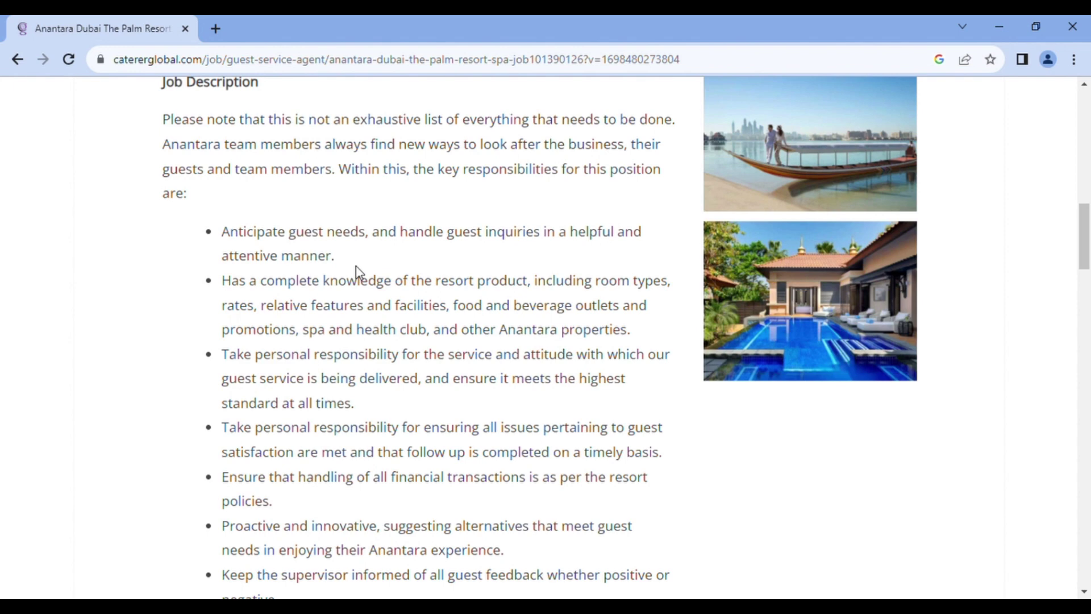
pyautogui.moveTo(1084, 253); pyautogui.dragTo(1087, 241)
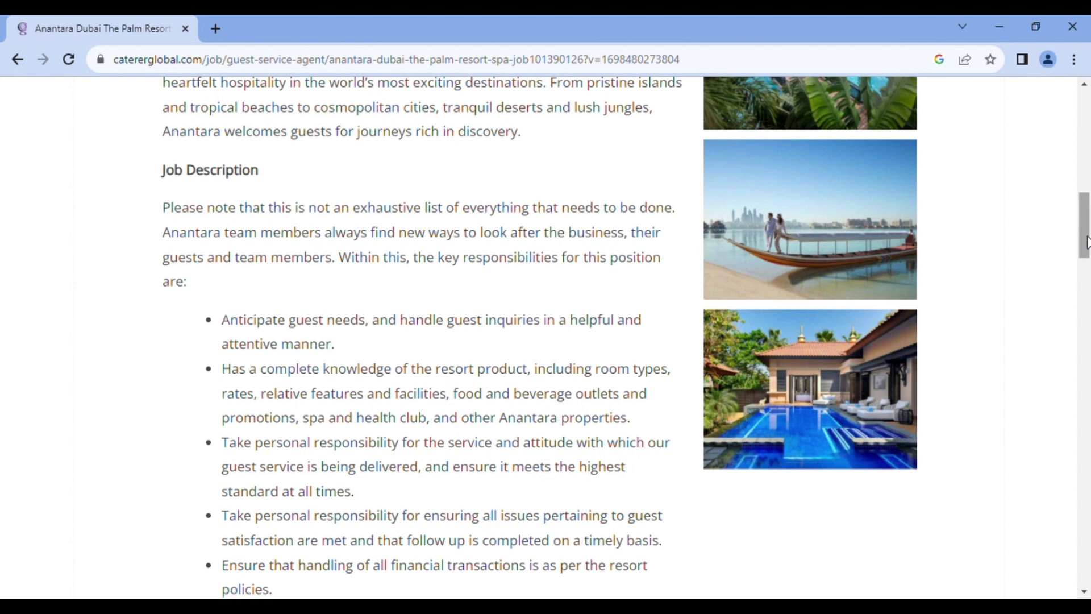
pyautogui.moveTo(1086, 242); pyautogui.dragTo(1087, 208)
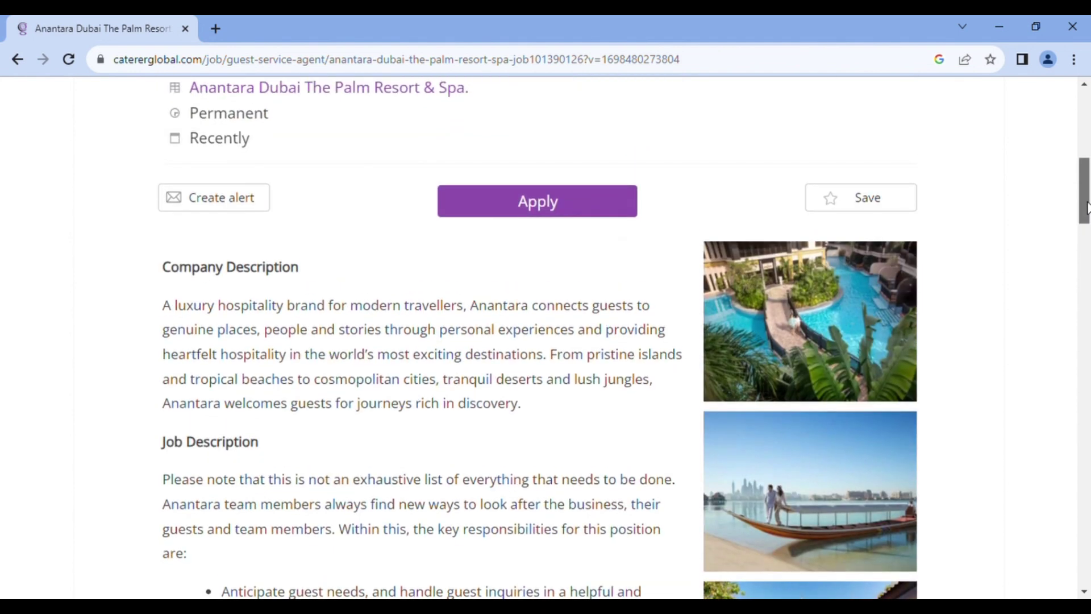
# Start applying, enter the applicant's e-mail address, and type a new account password
pyautogui.click(555, 211)
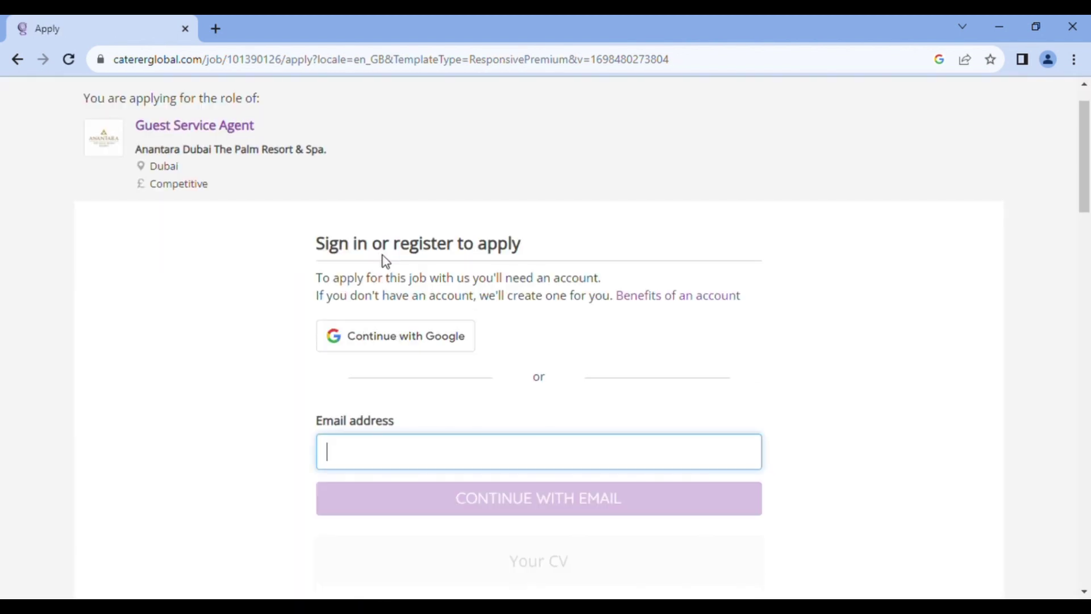
pyautogui.write('l')
pyautogui.press('BackSpace')
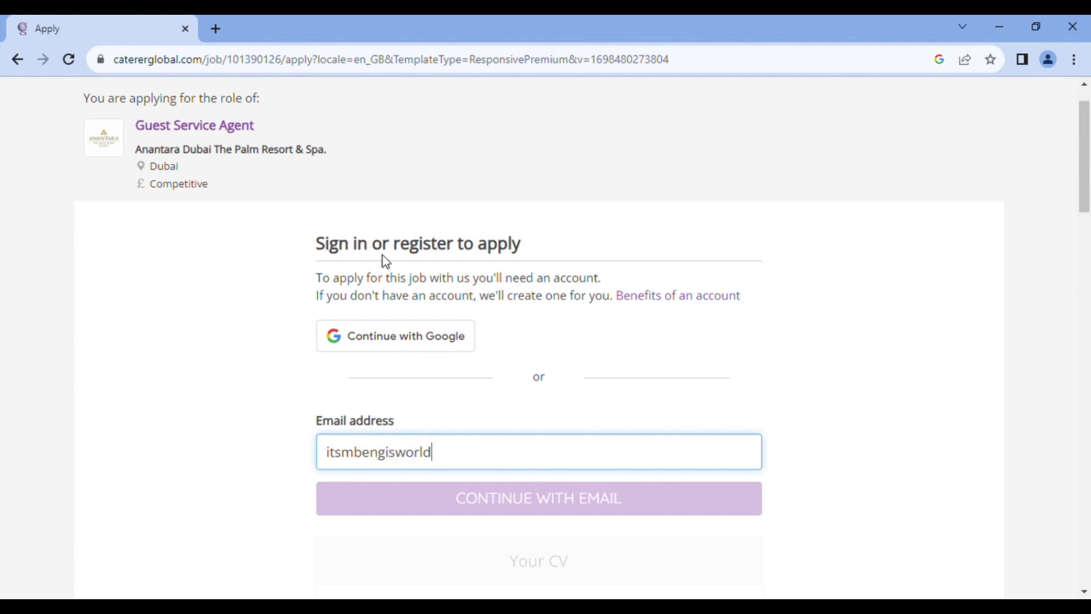
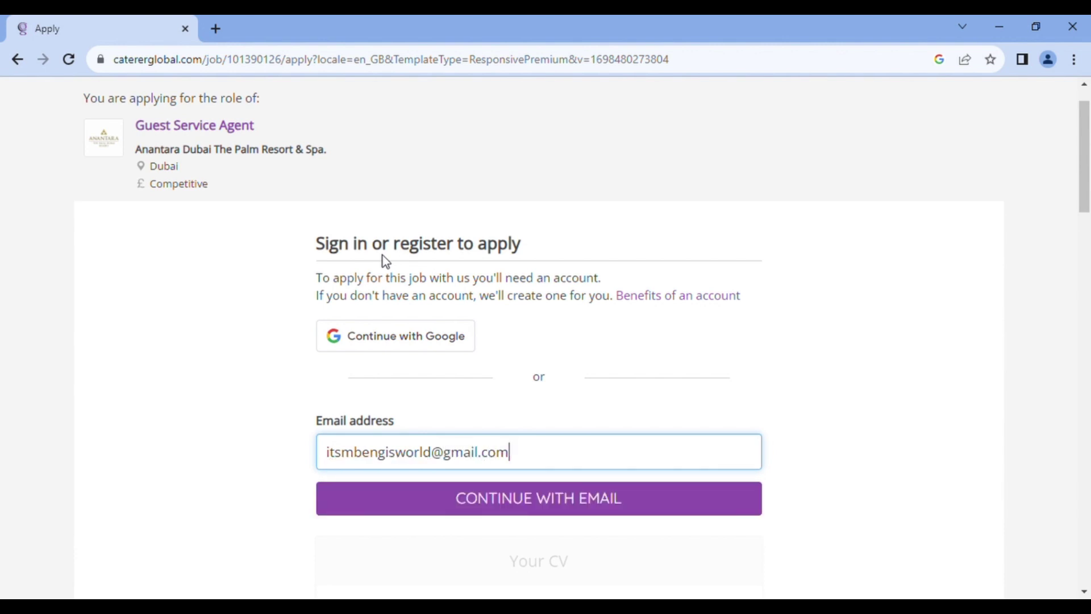
pyautogui.click(437, 509)
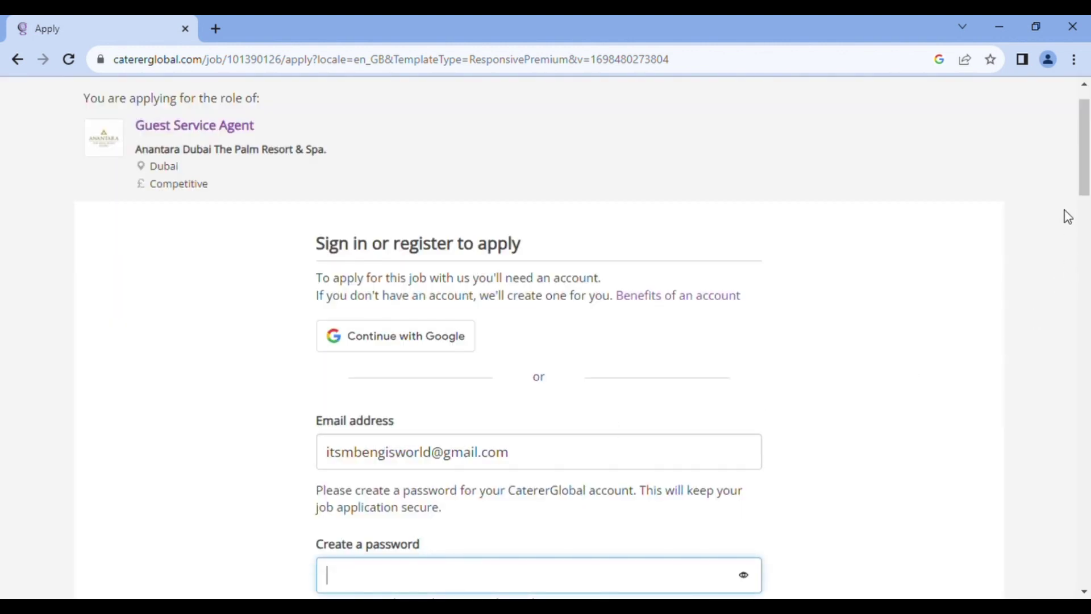
pyautogui.moveTo(1083, 158); pyautogui.dragTo(1088, 213)
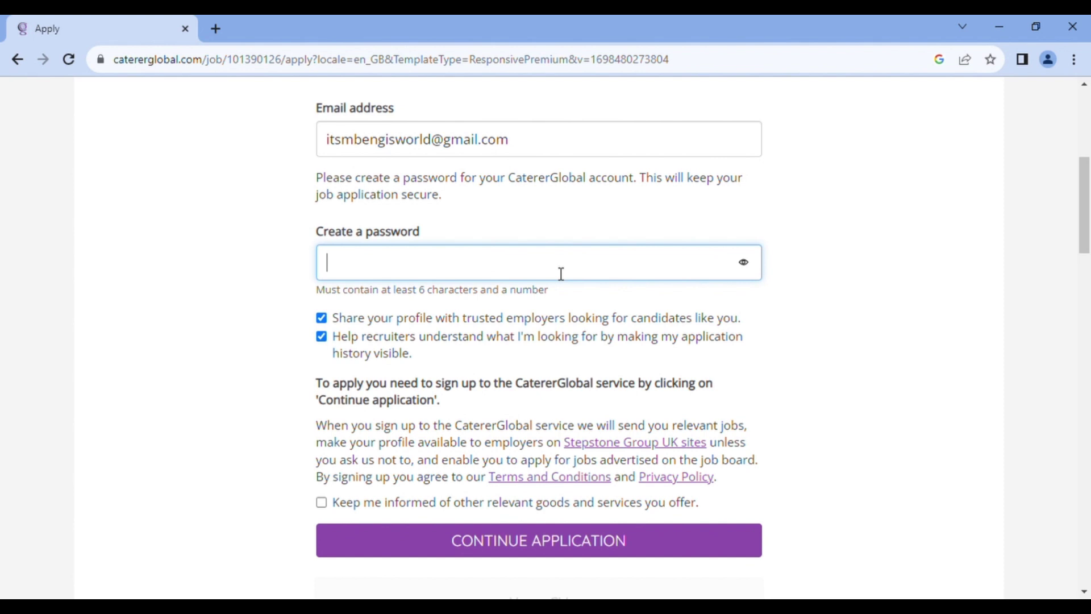
pyautogui.write('•••••••••••••')
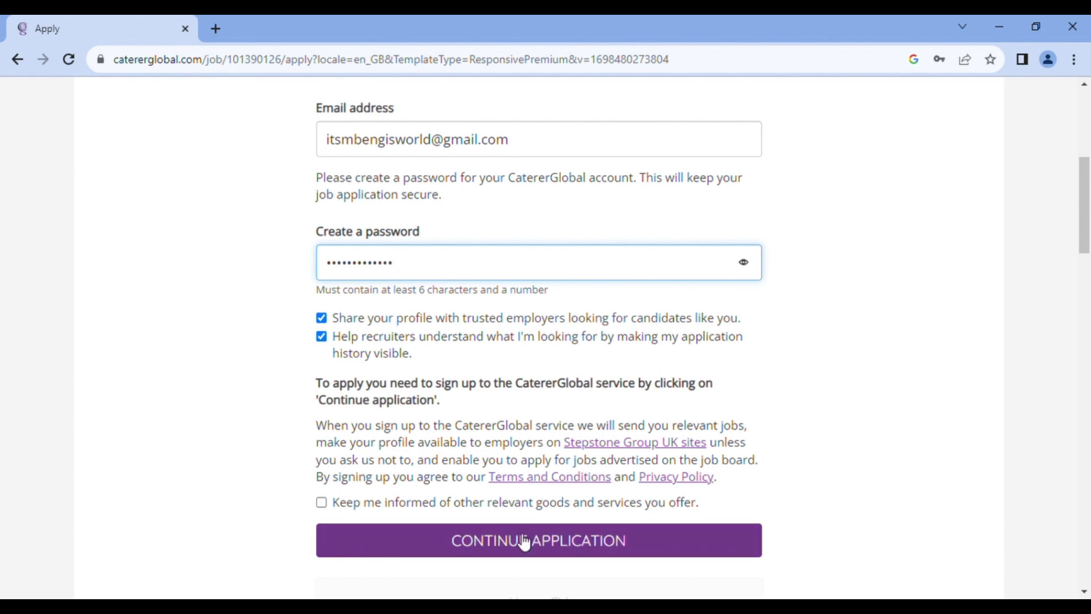
# Create the account and reach the welcome page showing the CV TATAW - GUEST SERVICE AGENT.pdf
pyautogui.click(518, 537)
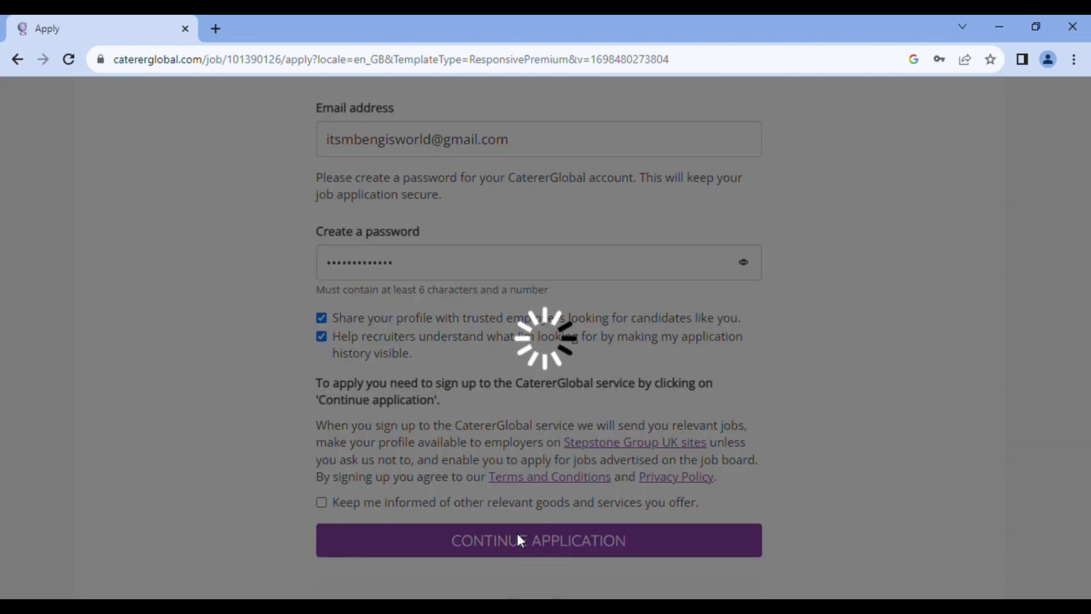
pyautogui.scroll(-2, 479, 380)
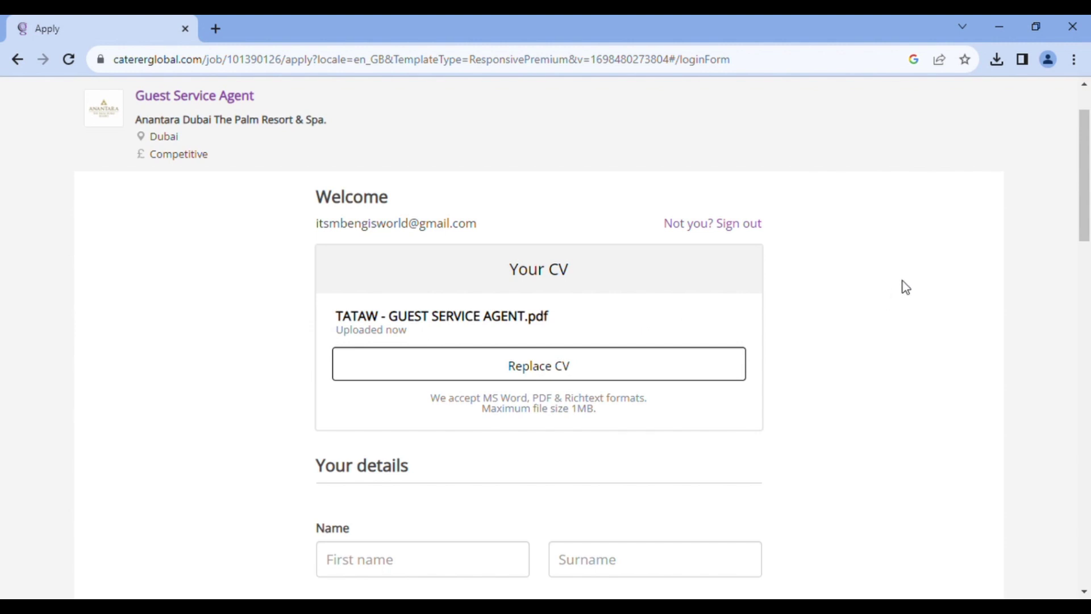
# Enter the applicant's first name and surname
pyautogui.moveTo(1086, 149); pyautogui.dragTo(1086, 231)
pyautogui.click(482, 248)
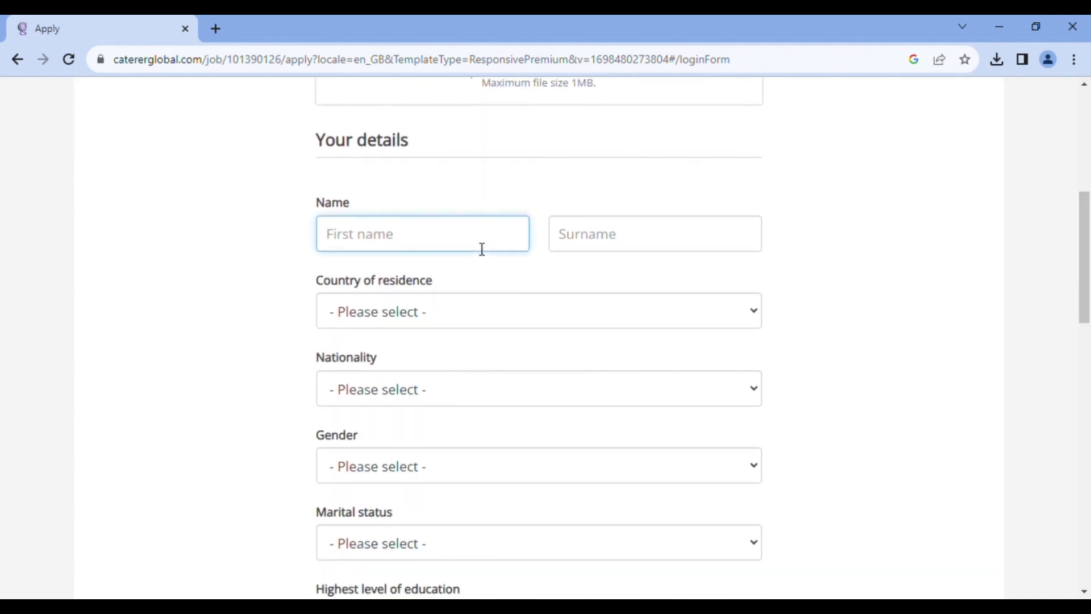
pyautogui.click(581, 249)
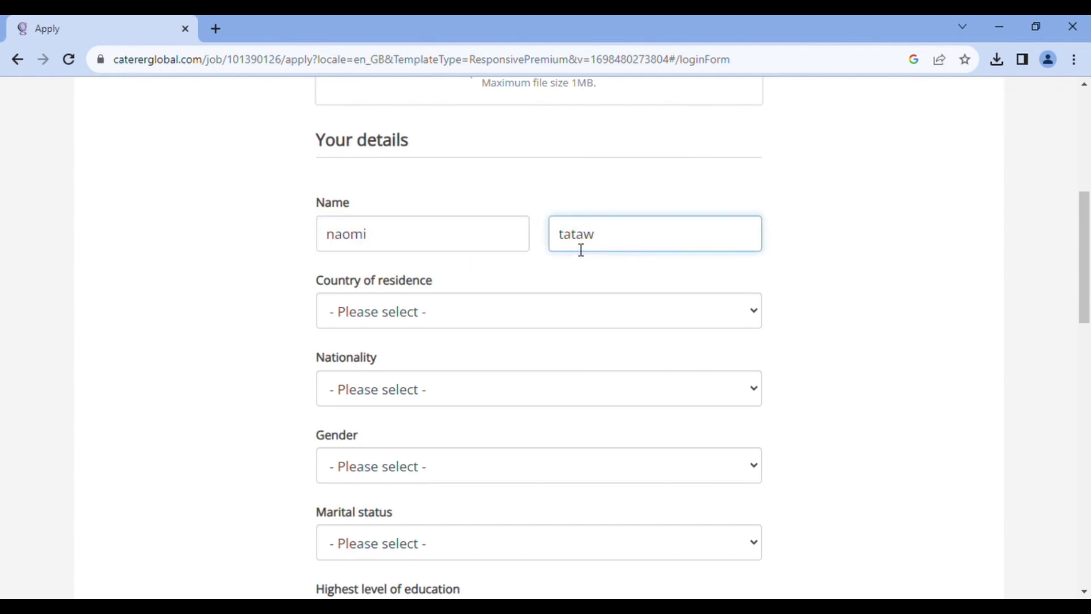
# Fill in country of residence, nationality Nigeria, gender and marital status
pyautogui.click(483, 312)
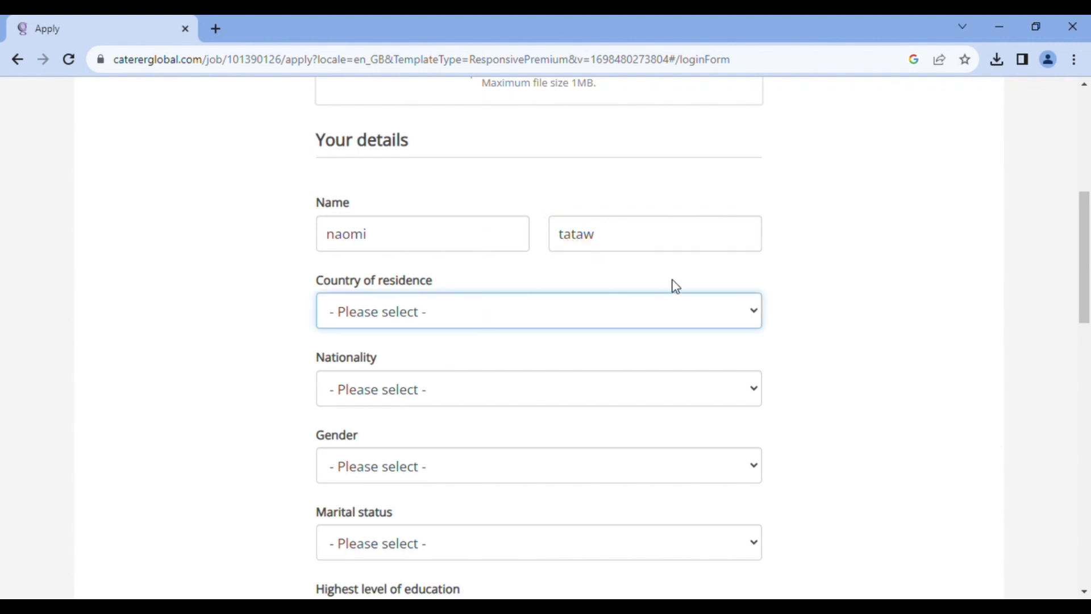
pyautogui.write('un')
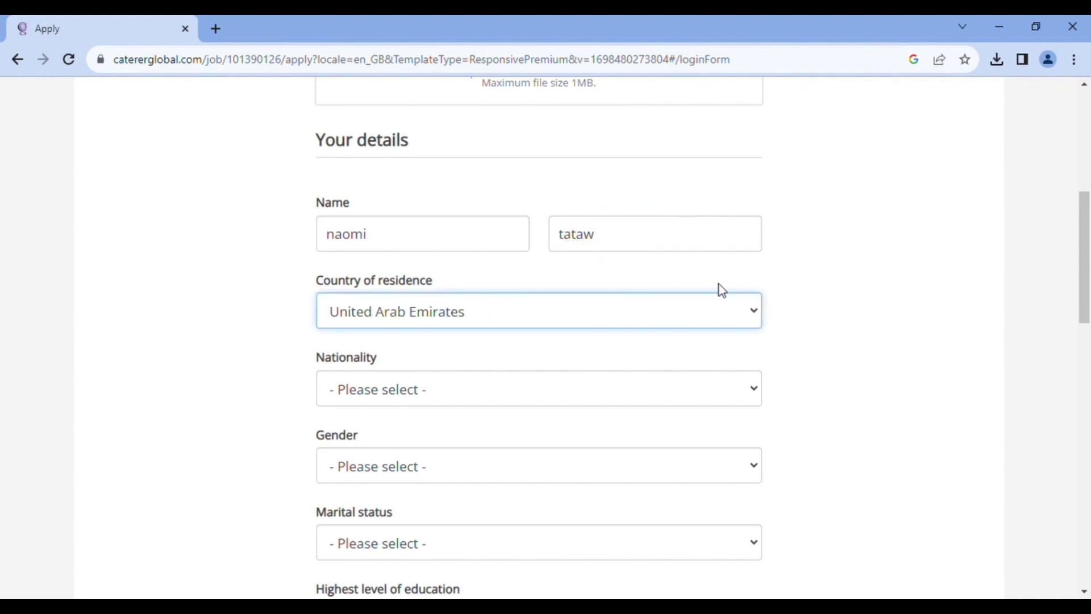
pyautogui.press('Tab')
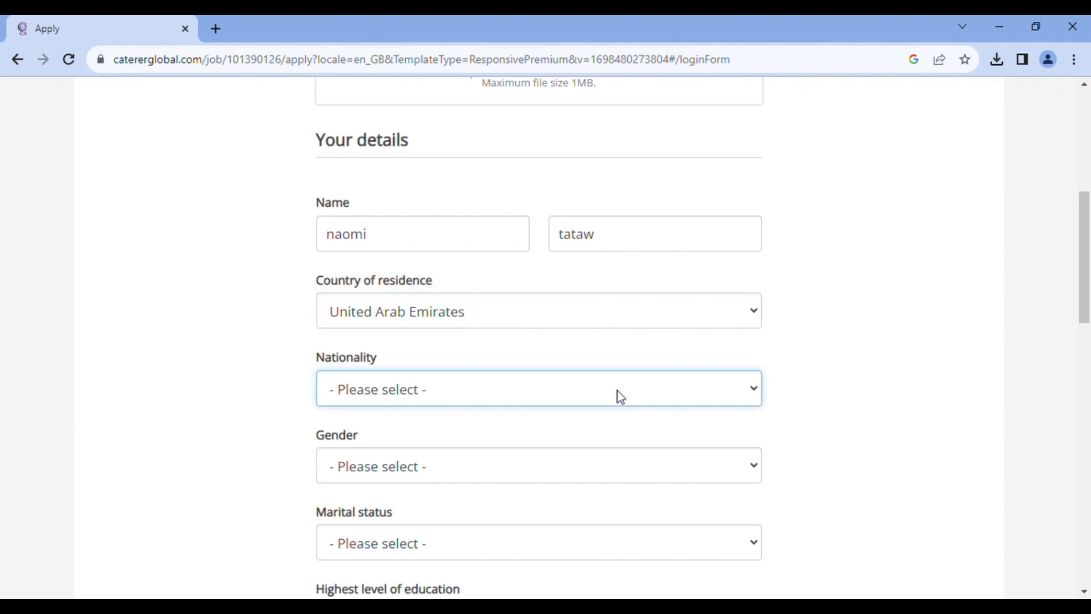
pyautogui.write('nigeria')
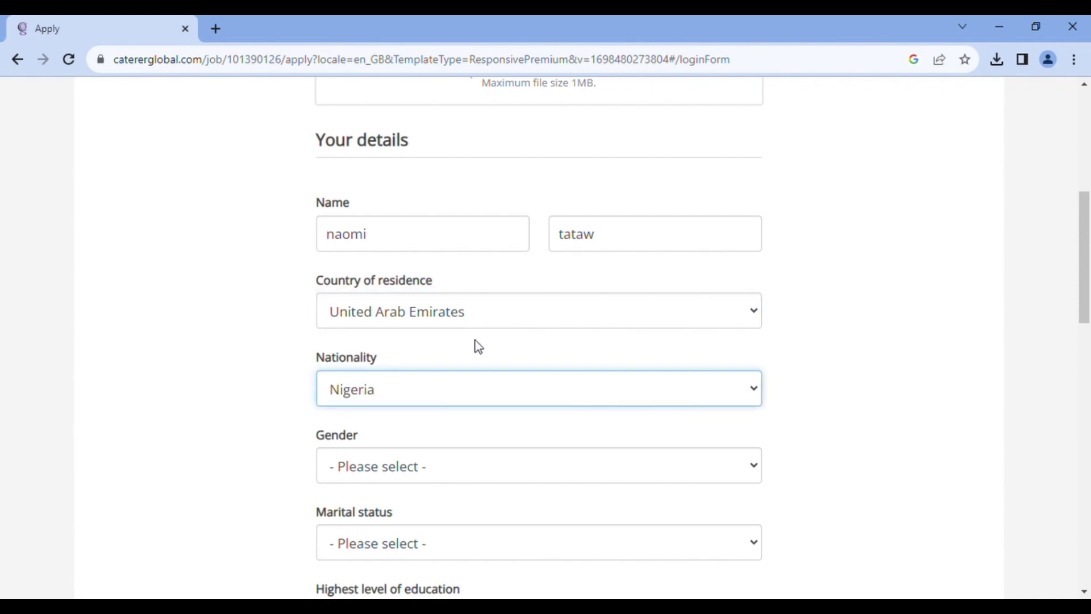
pyautogui.press('Tab')
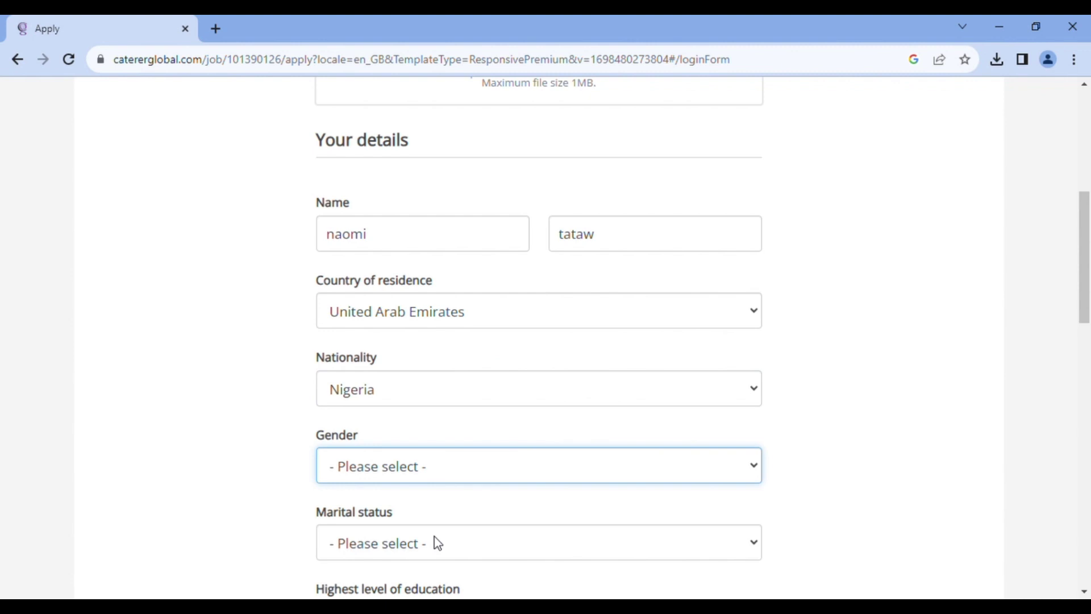
pyautogui.write('f')
pyautogui.press('Tab')
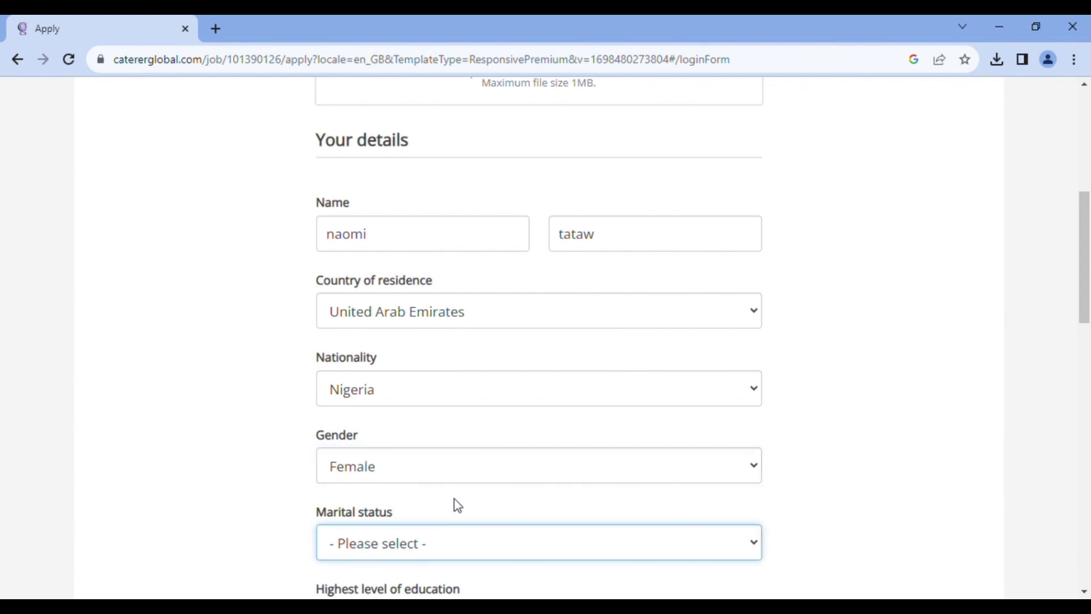
pyautogui.write('s')
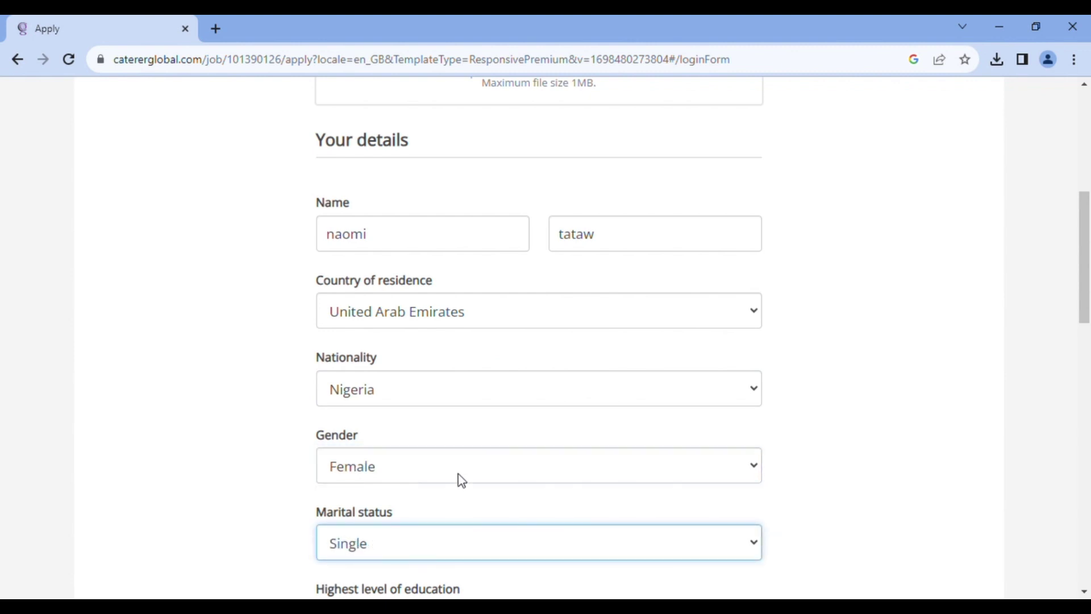
# Set education to University Degree (Non-Hospitality) and job title to Guest Relations Executive
pyautogui.moveTo(1084, 267); pyautogui.dragTo(1079, 360)
pyautogui.click(653, 272)
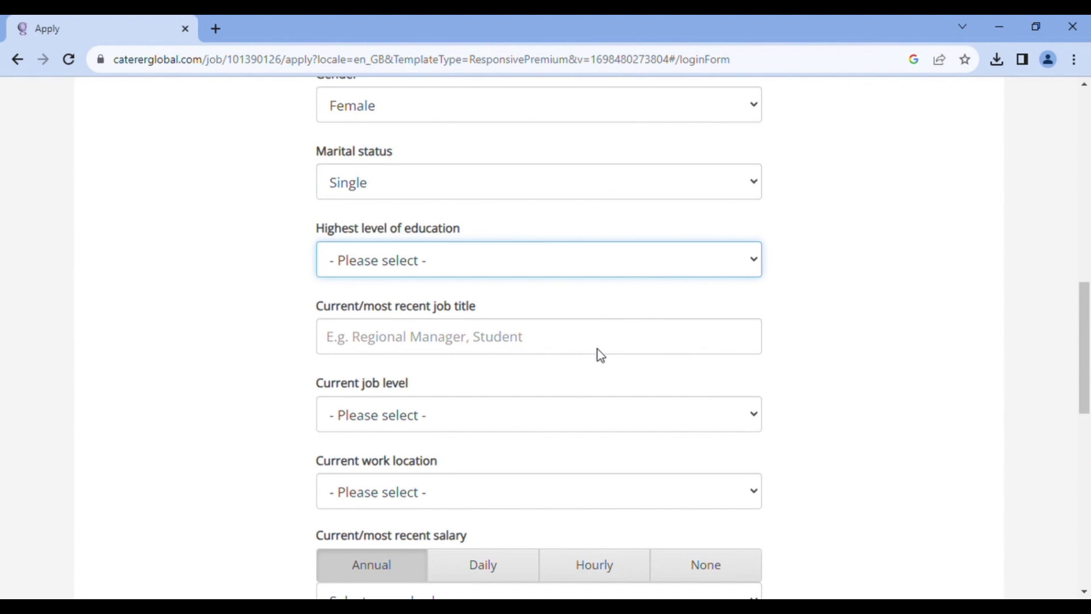
pyautogui.press('u')
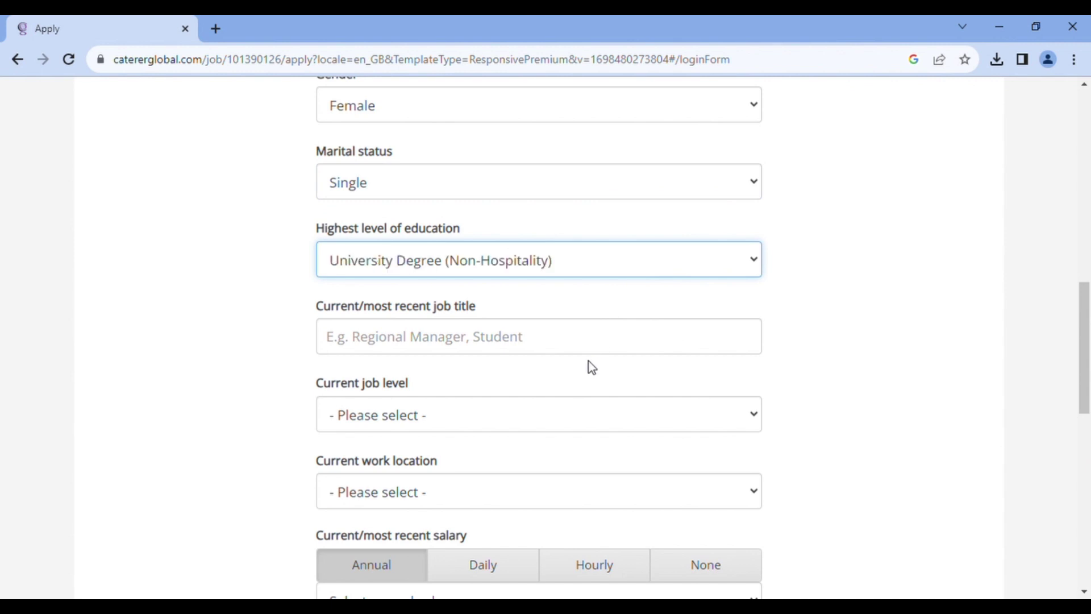
pyautogui.click(628, 348)
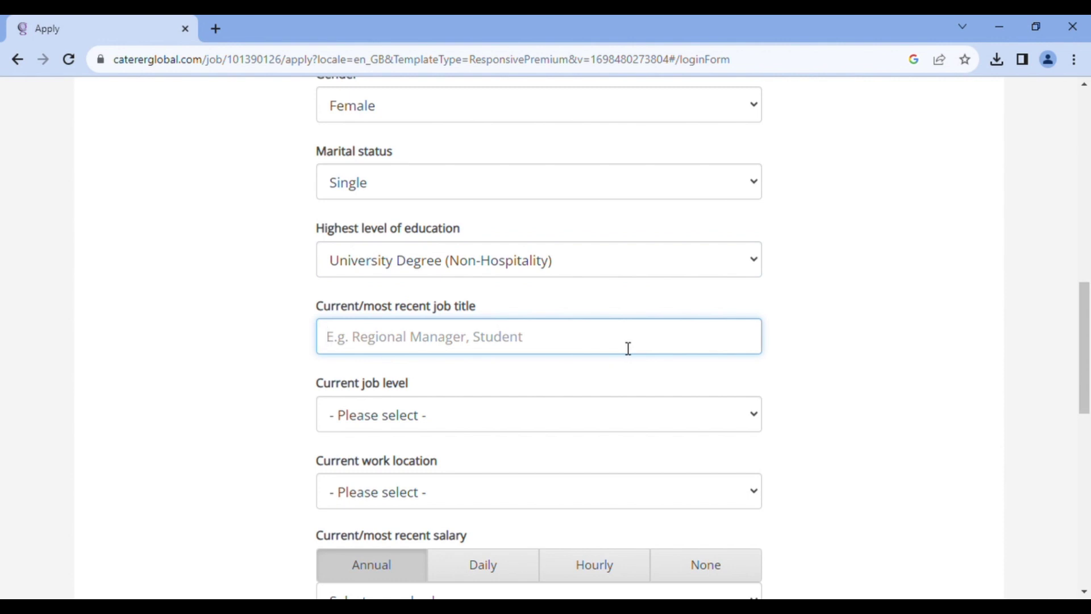
pyautogui.write('GUSET')
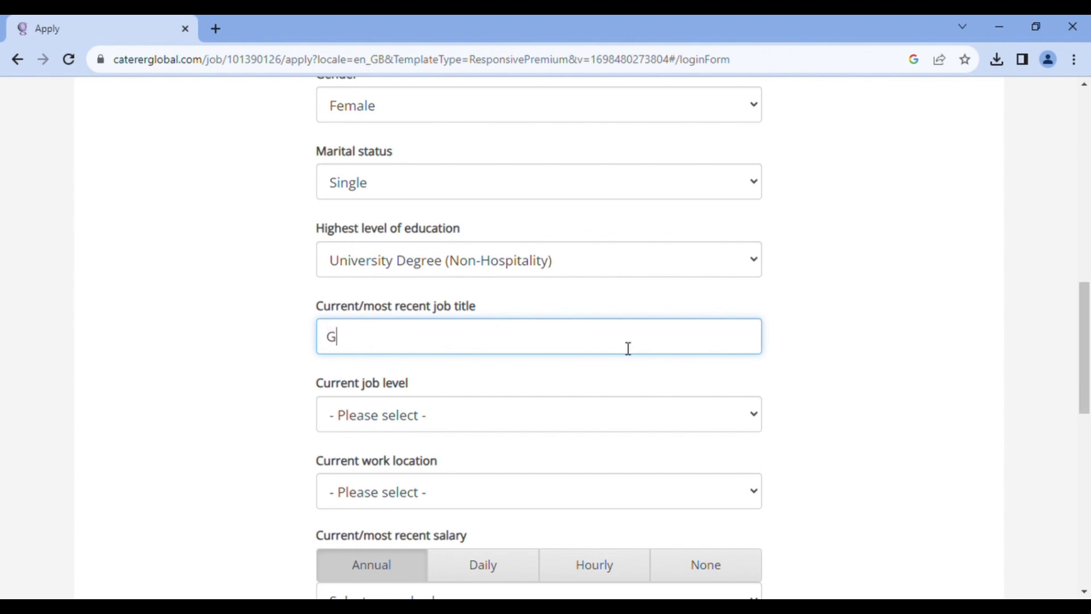
pyautogui.press('BackSpace')
pyautogui.press('BackSpace')
pyautogui.press('BackSpace')
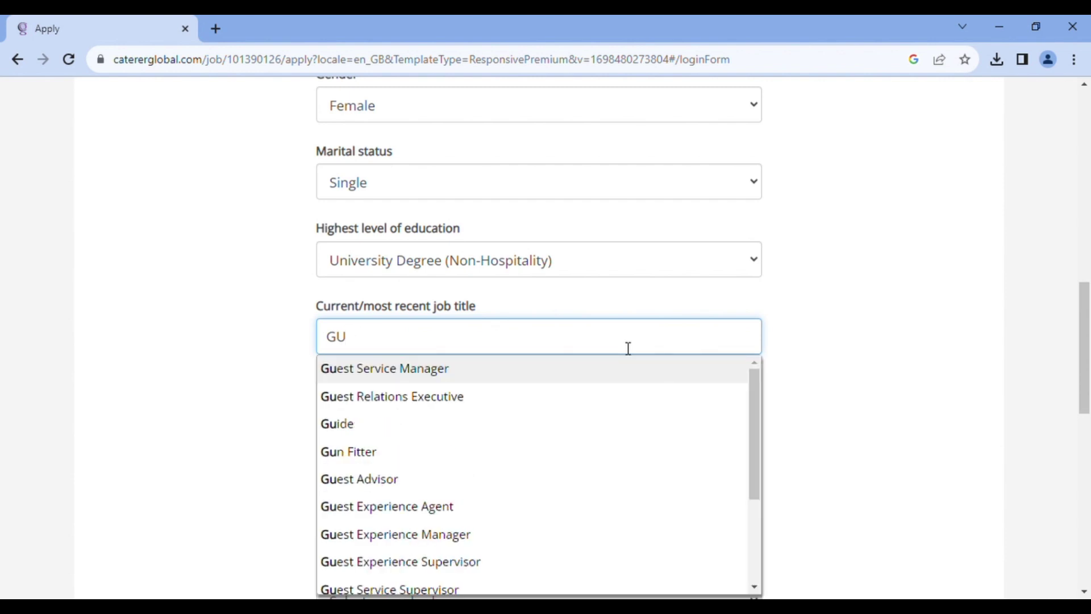
pyautogui.click(620, 392)
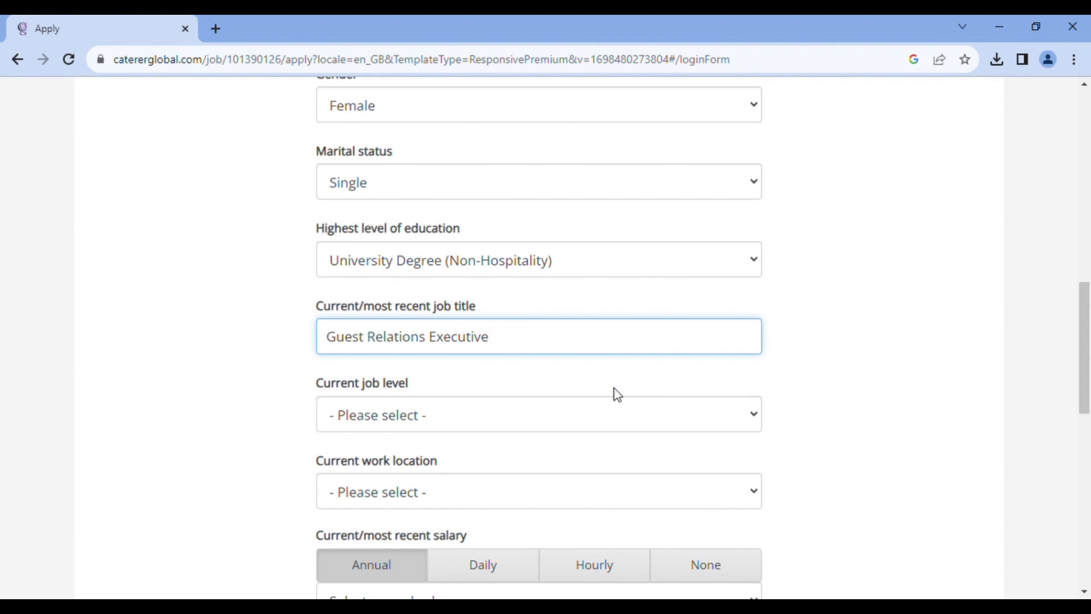
# Set current job level to Non-Management and work location to United Arab Emirates
pyautogui.click(613, 407)
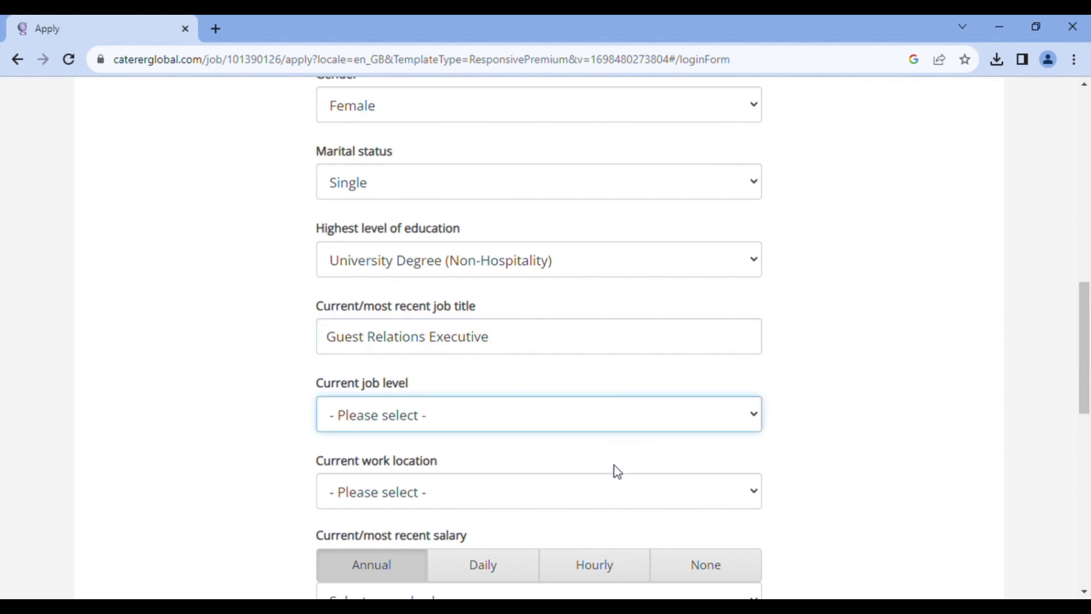
pyautogui.click(616, 481)
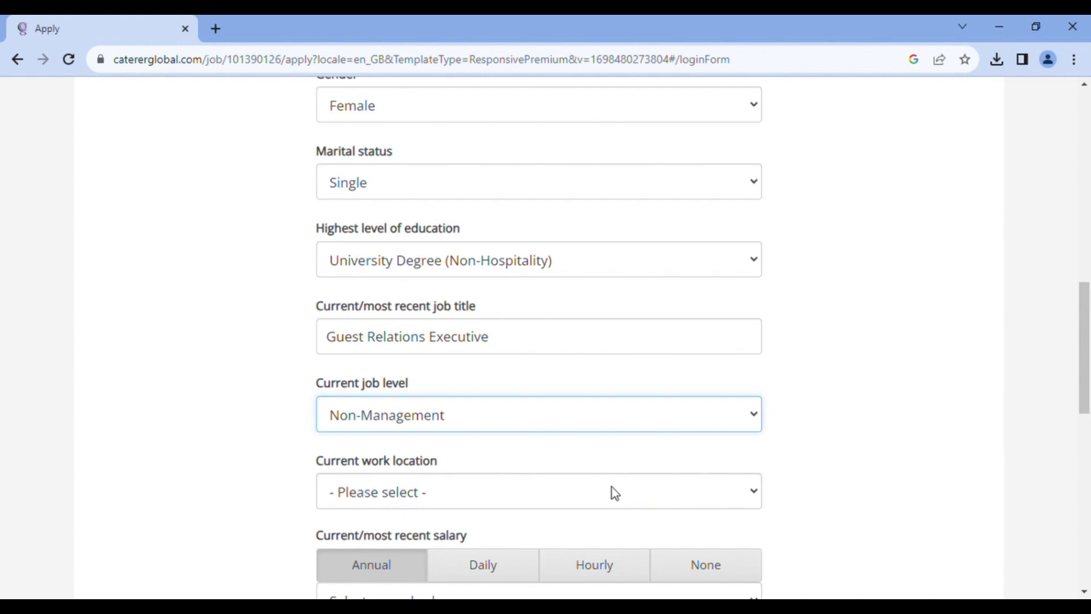
pyautogui.click(612, 487)
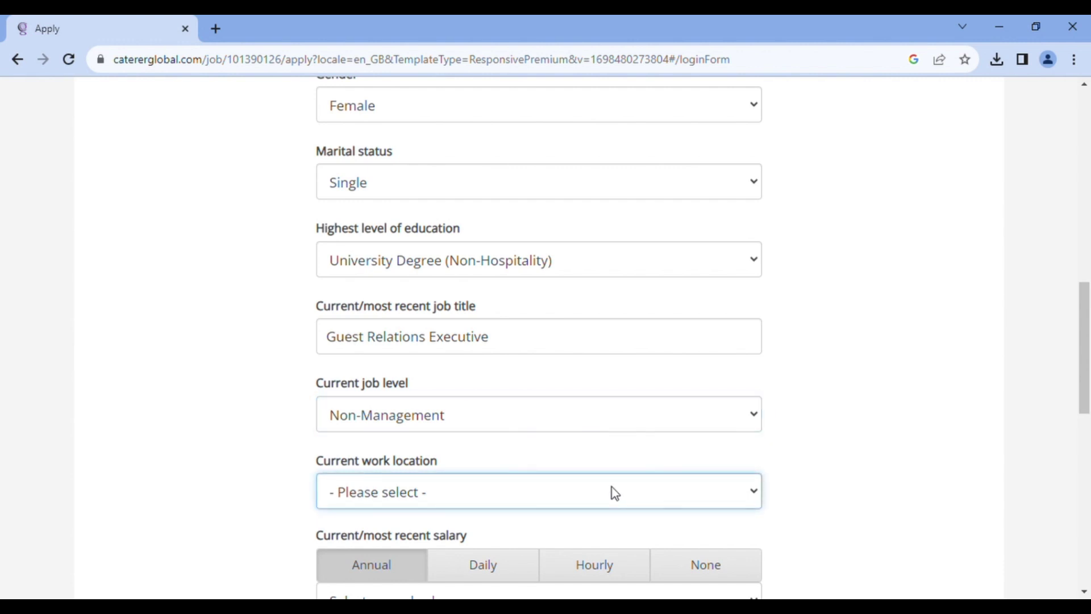
pyautogui.write('un')
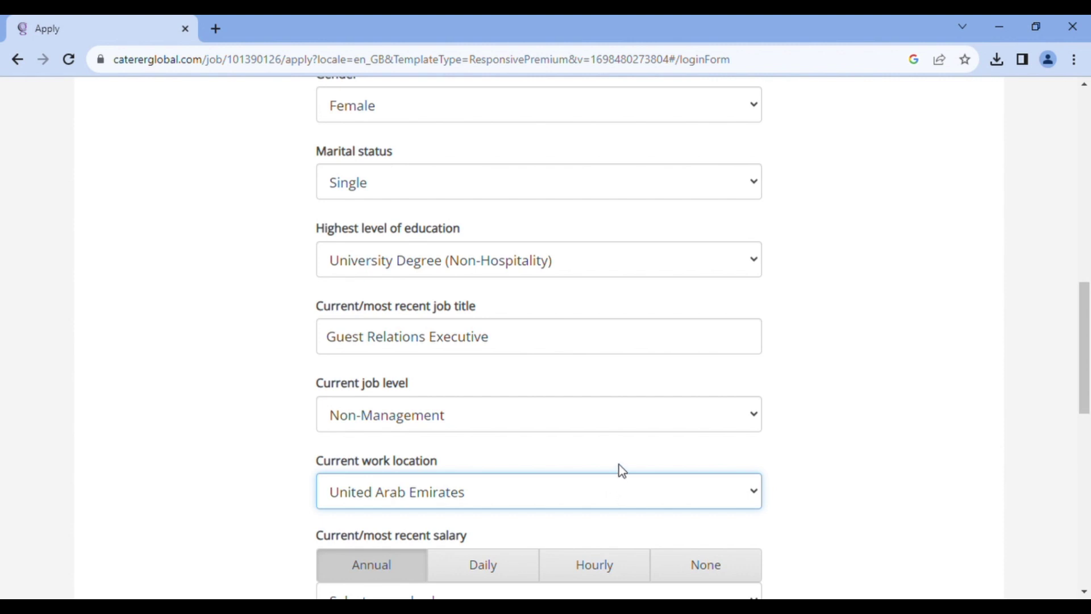
# Set the annual salary to the 95,000-99,999 band
pyautogui.moveTo(1085, 313); pyautogui.dragTo(1088, 386)
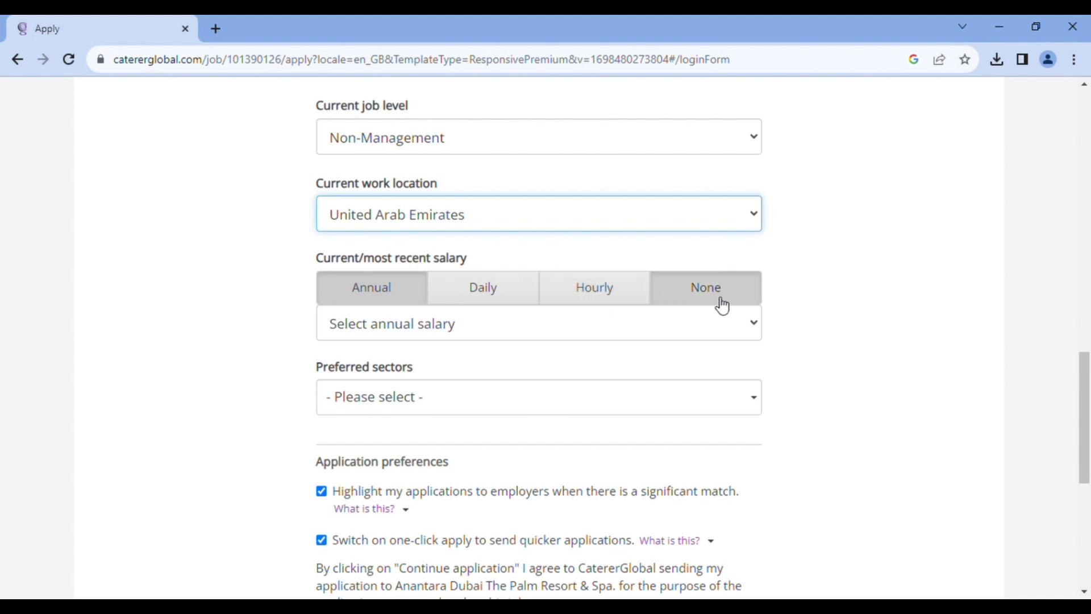
pyautogui.click(728, 322)
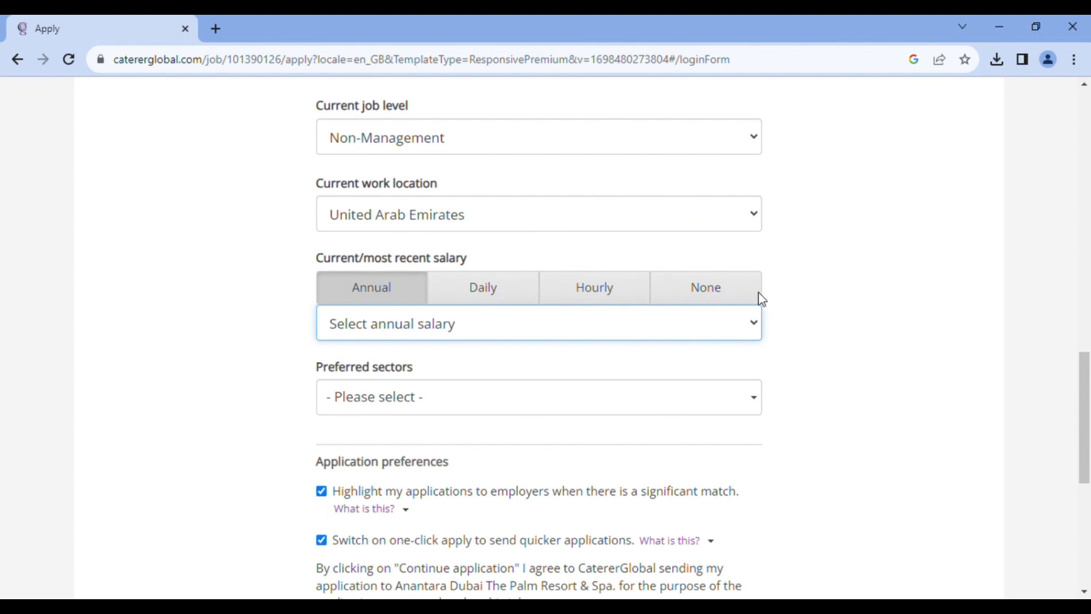
pyautogui.click(722, 270)
# Tick all nine preferred sectors, from Conference/Business Centre through Retail
pyautogui.click(555, 401)
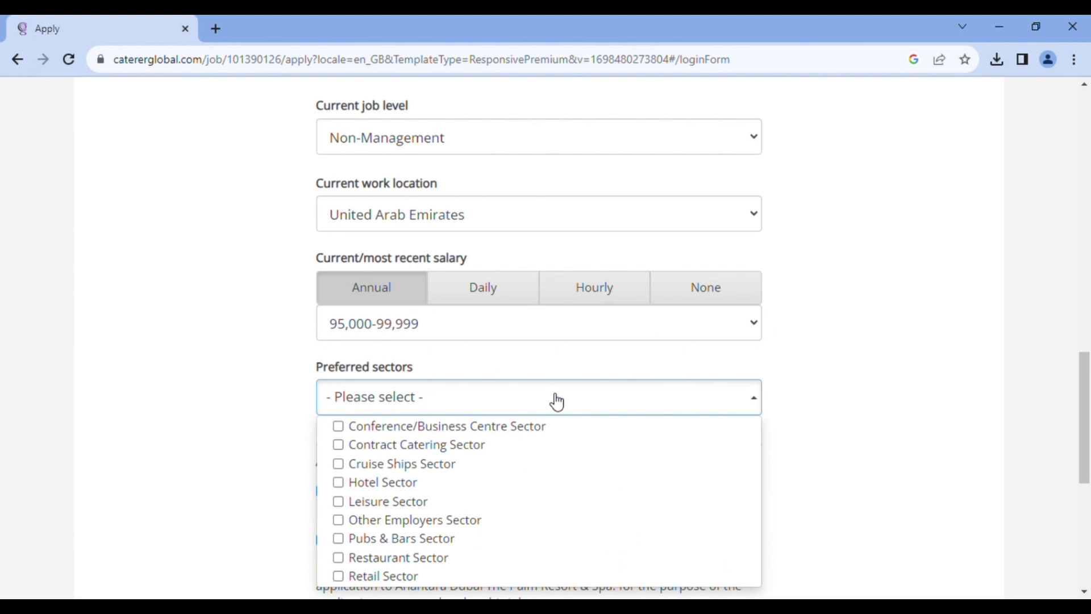
pyautogui.scroll(-2, 754, 266)
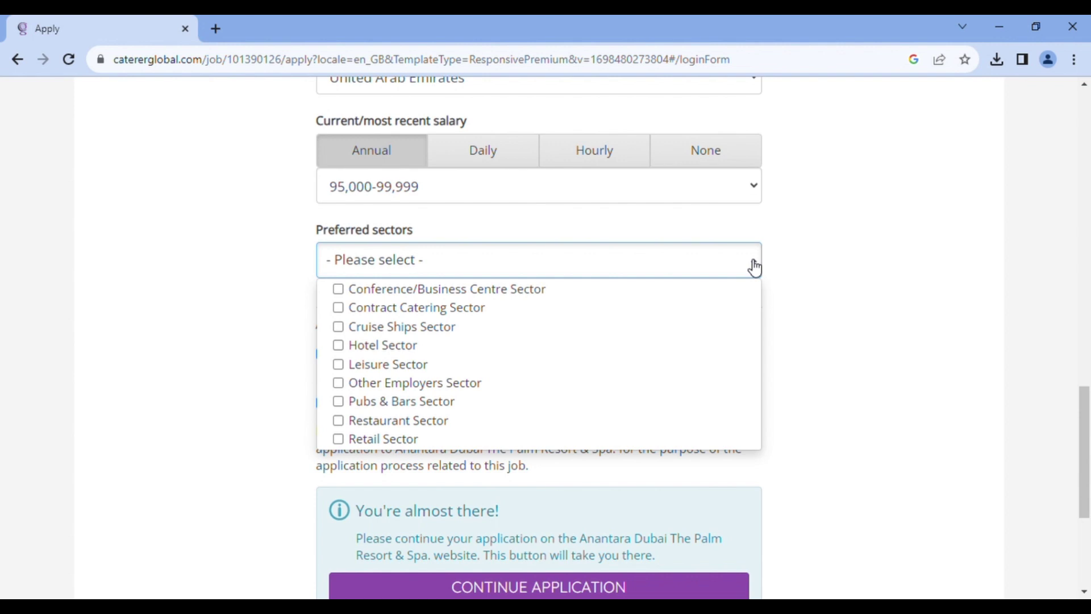
pyautogui.click(370, 291)
pyautogui.click(379, 309)
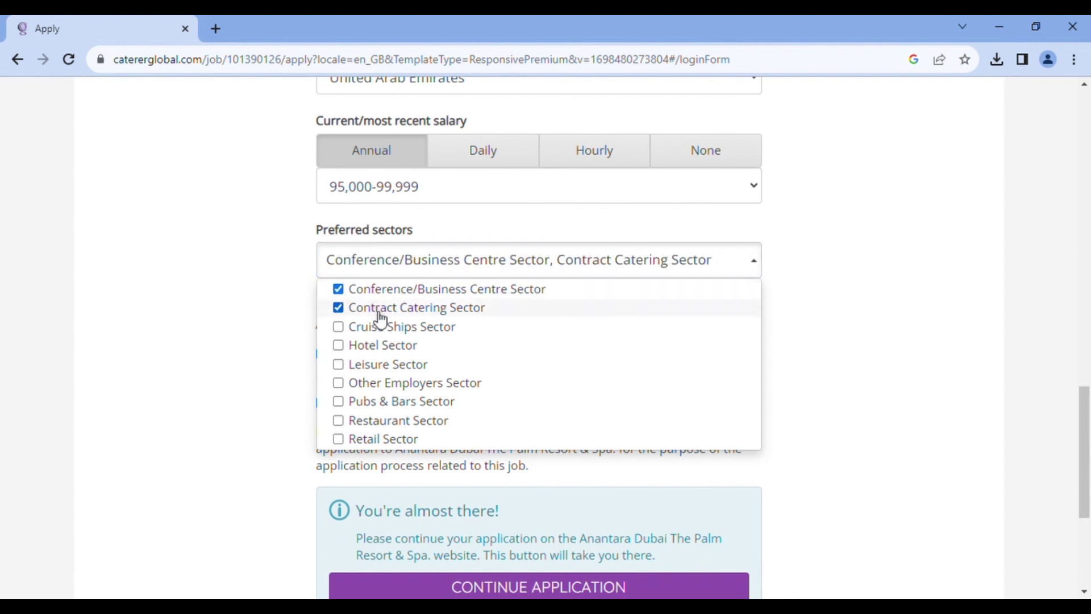
pyautogui.click(381, 325)
pyautogui.click(383, 345)
pyautogui.click(384, 365)
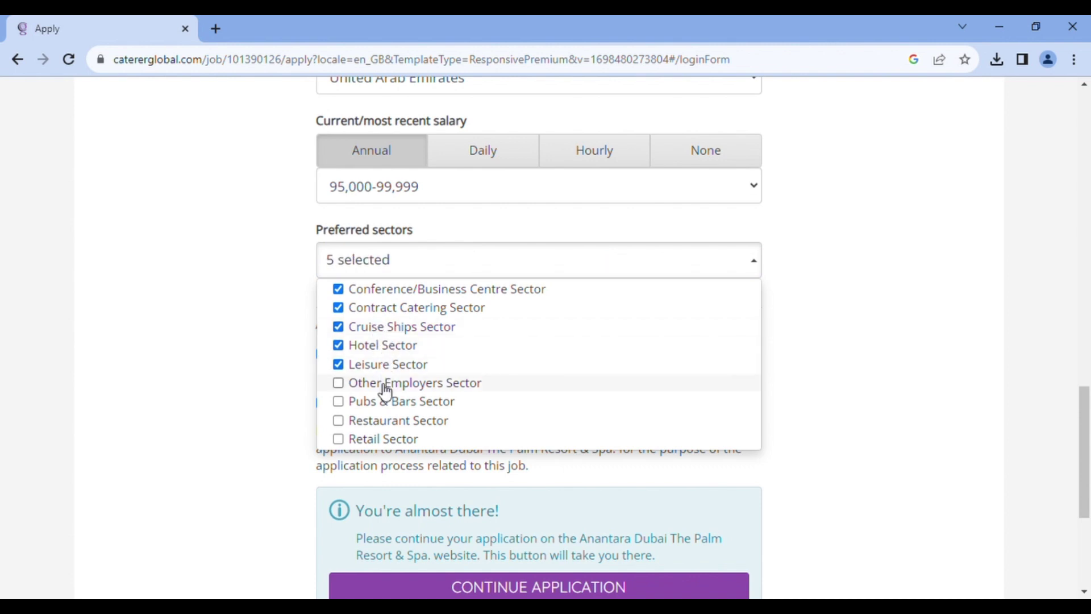
pyautogui.click(386, 386)
pyautogui.click(377, 403)
pyautogui.click(375, 409)
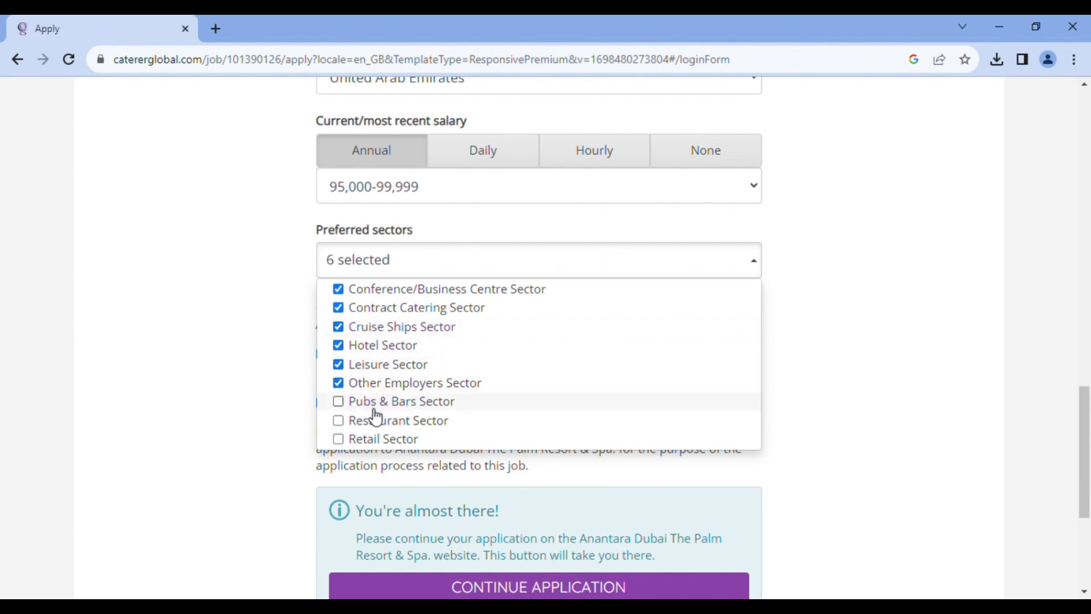
pyautogui.click(380, 402)
pyautogui.click(372, 421)
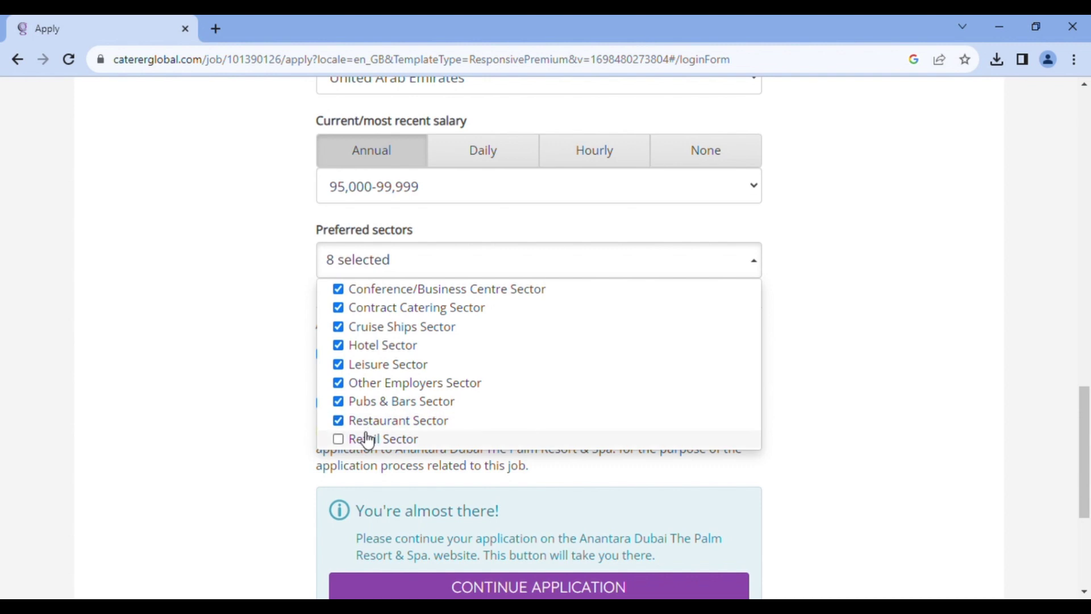
pyautogui.click(366, 441)
# Continue the application through to the employer's additional questions
pyautogui.scroll(-3, 601, 437)
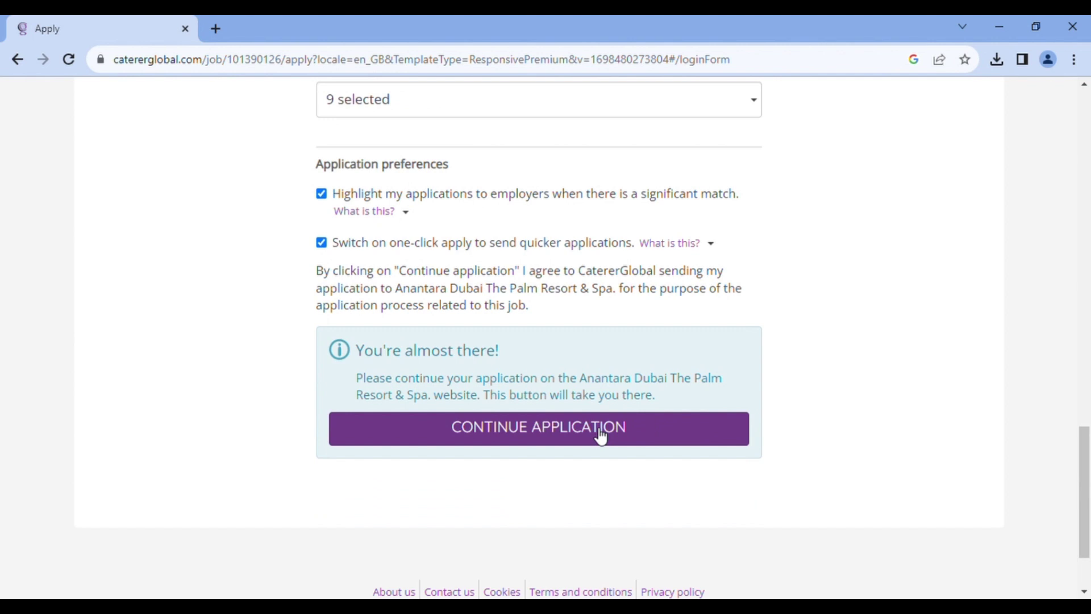
pyautogui.click(601, 438)
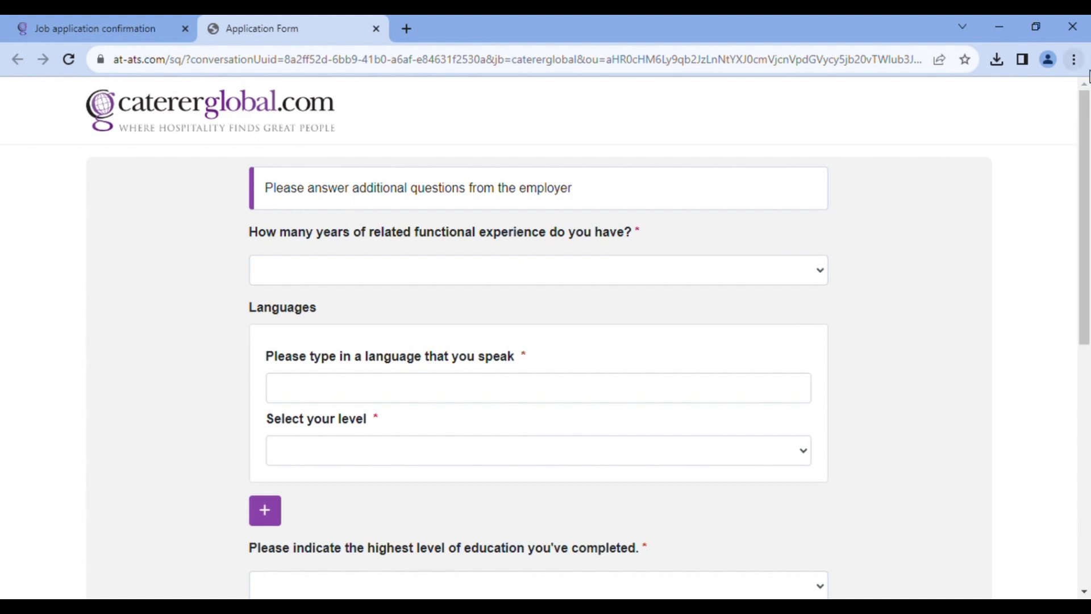
# Set experience to 6 - 10 years and add English at Native level
pyautogui.click(818, 279)
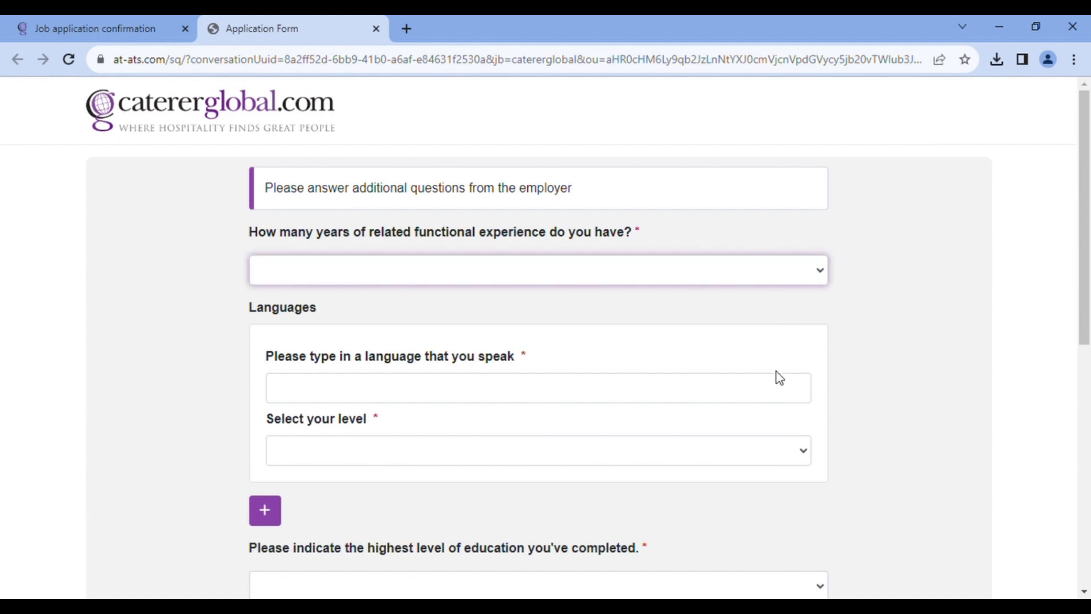
pyautogui.press('6')
pyautogui.click(772, 401)
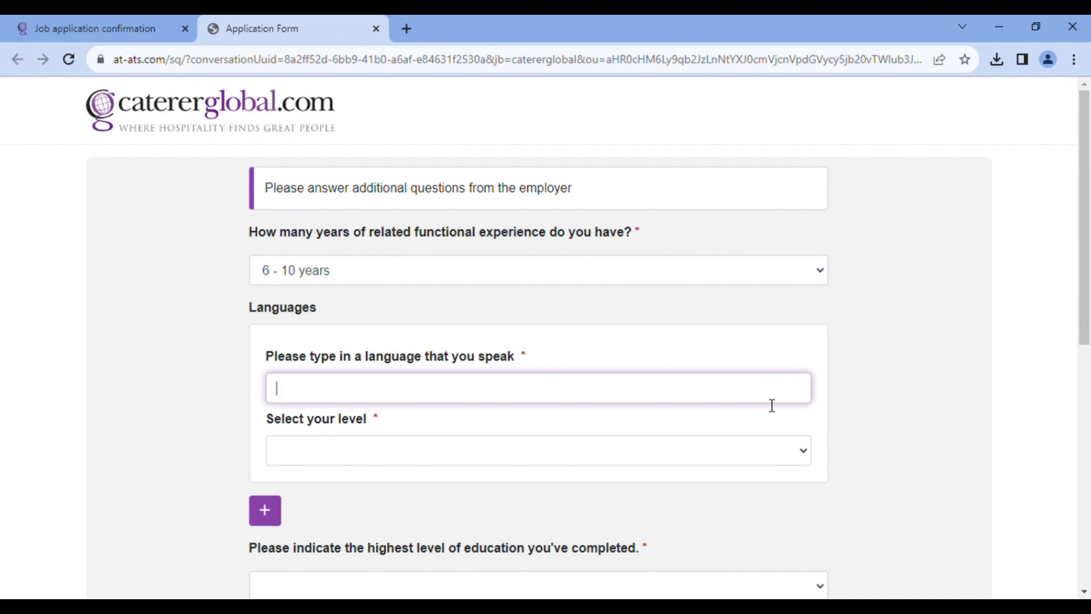
pyautogui.write('ENGLISH')
pyautogui.press('Tab')
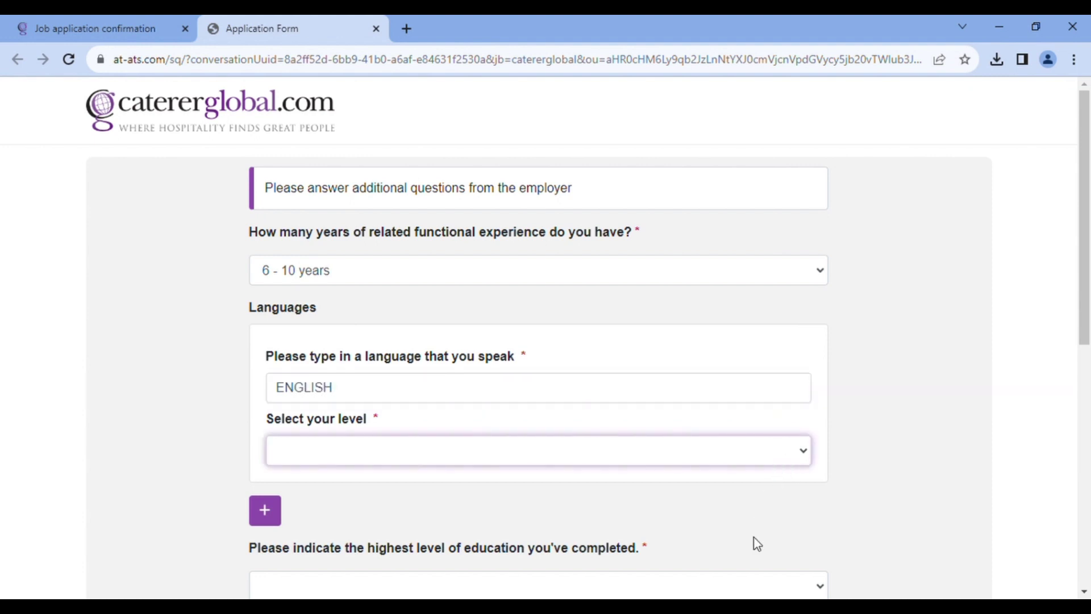
pyautogui.press('Down')
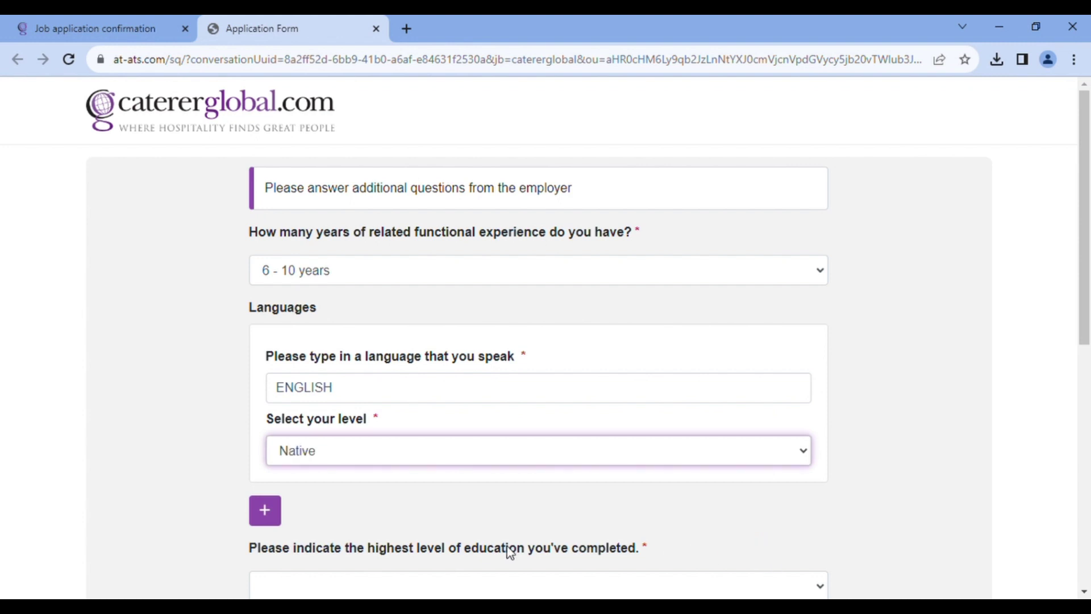
# Add French as a second language at Intermediate level
pyautogui.click(266, 509)
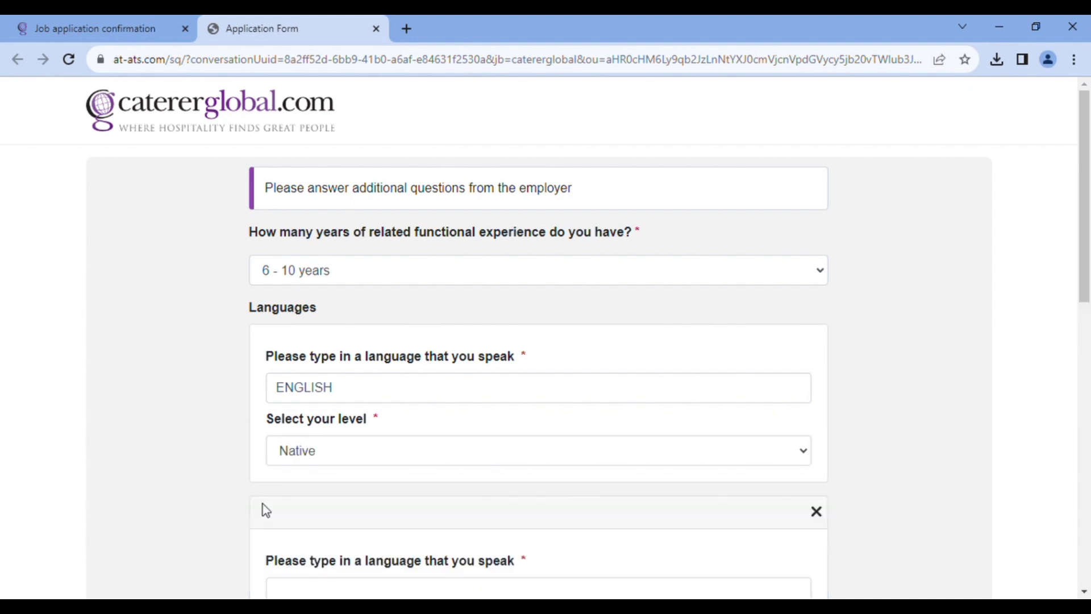
pyautogui.moveTo(1085, 310); pyautogui.dragTo(1085, 388)
pyautogui.click(566, 410)
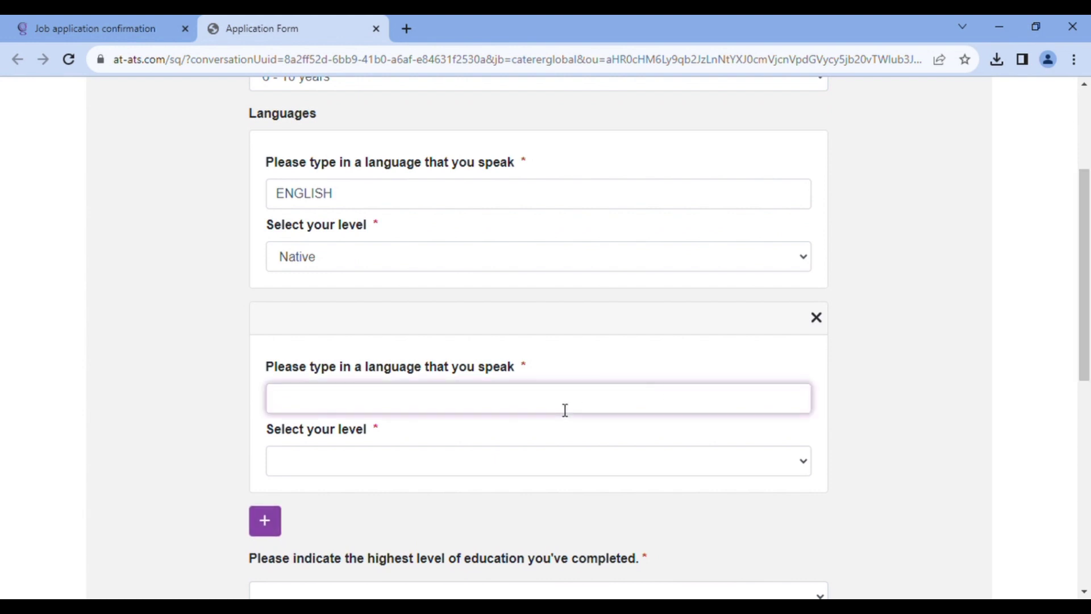
pyautogui.write('FRENCH')
pyautogui.click(562, 471)
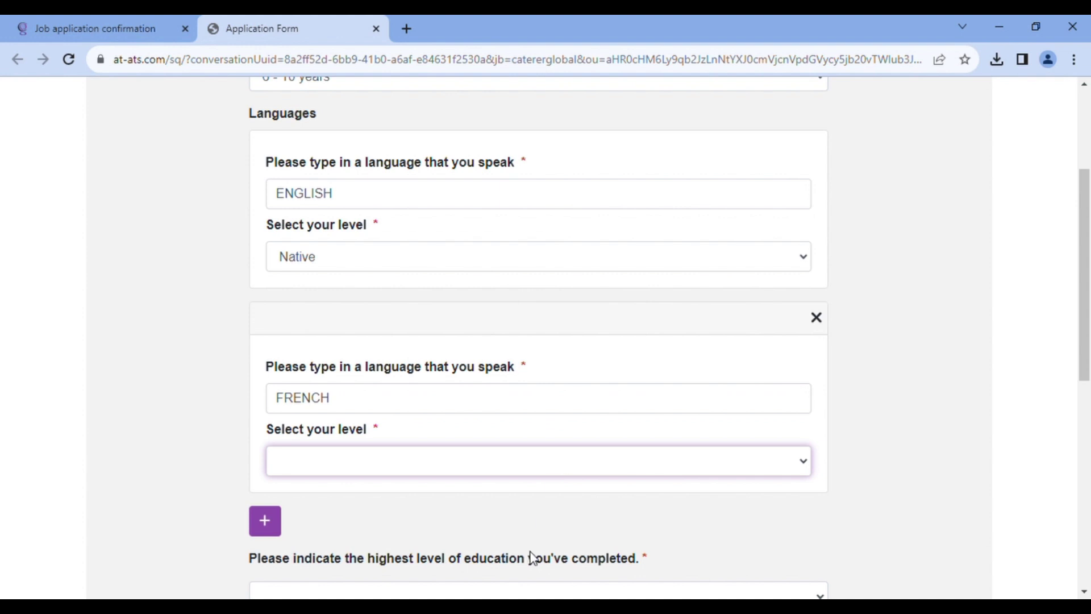
pyautogui.click(549, 520)
# Choose Bachelor's Degree, confirm two Covid doses, and select Sinopharm as the vaccine
pyautogui.scroll(-3, 653, 517)
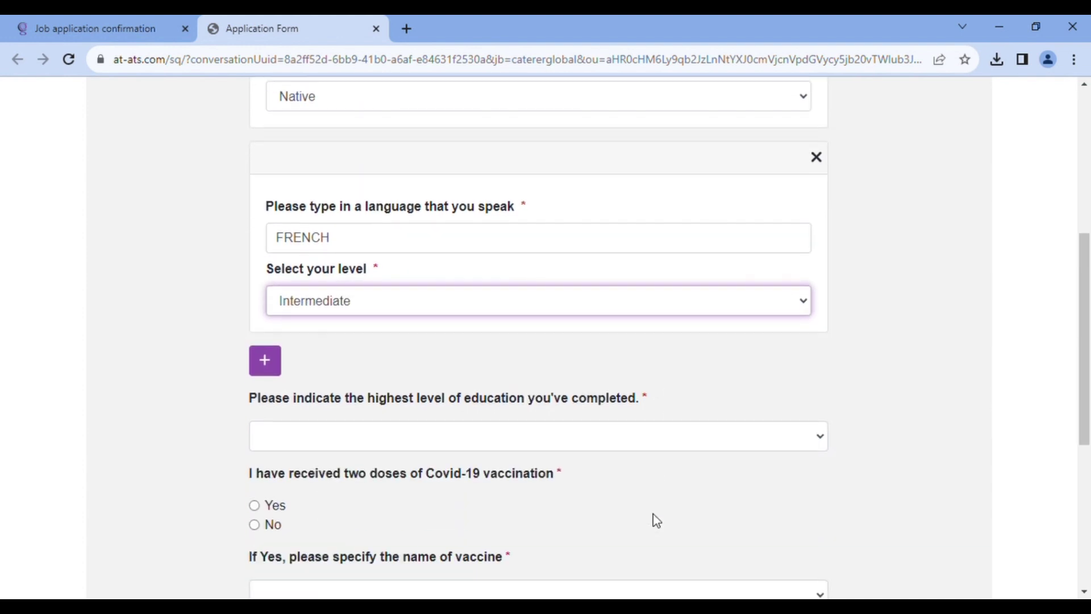
pyautogui.click(662, 449)
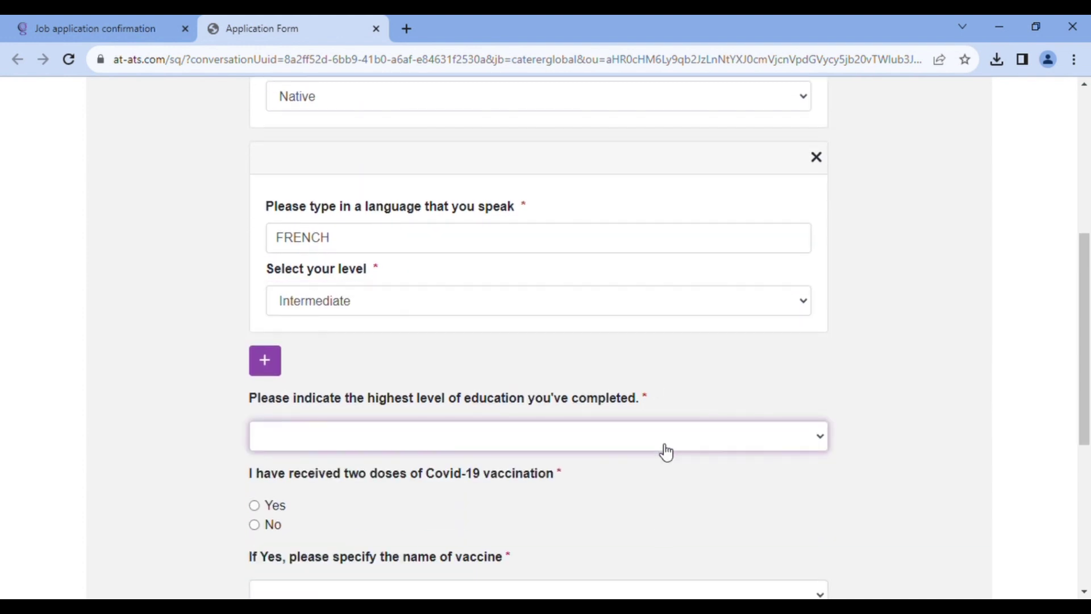
pyautogui.click(646, 520)
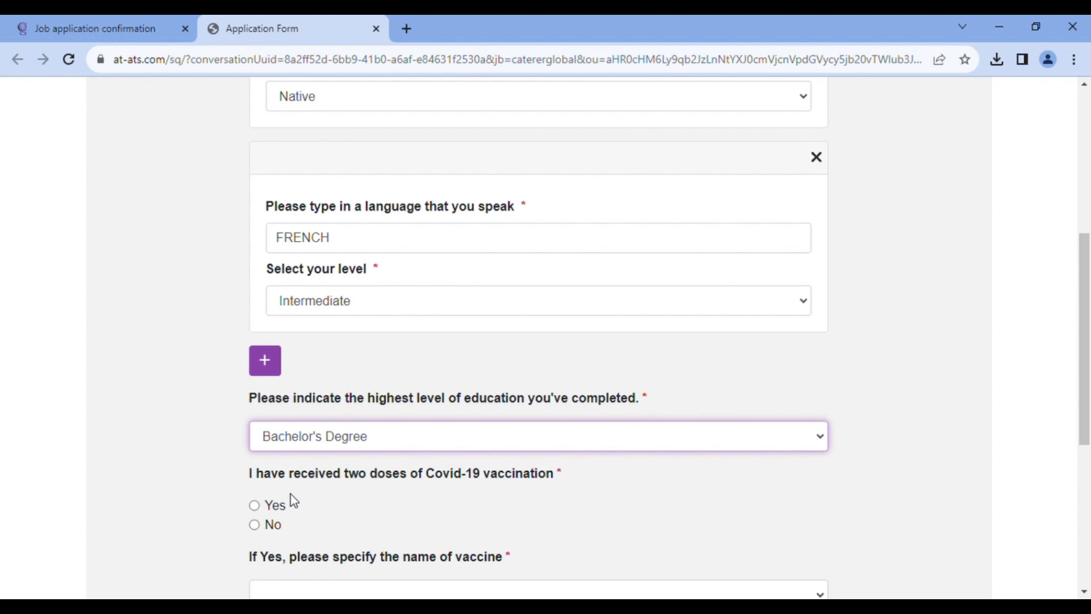
pyautogui.click(259, 508)
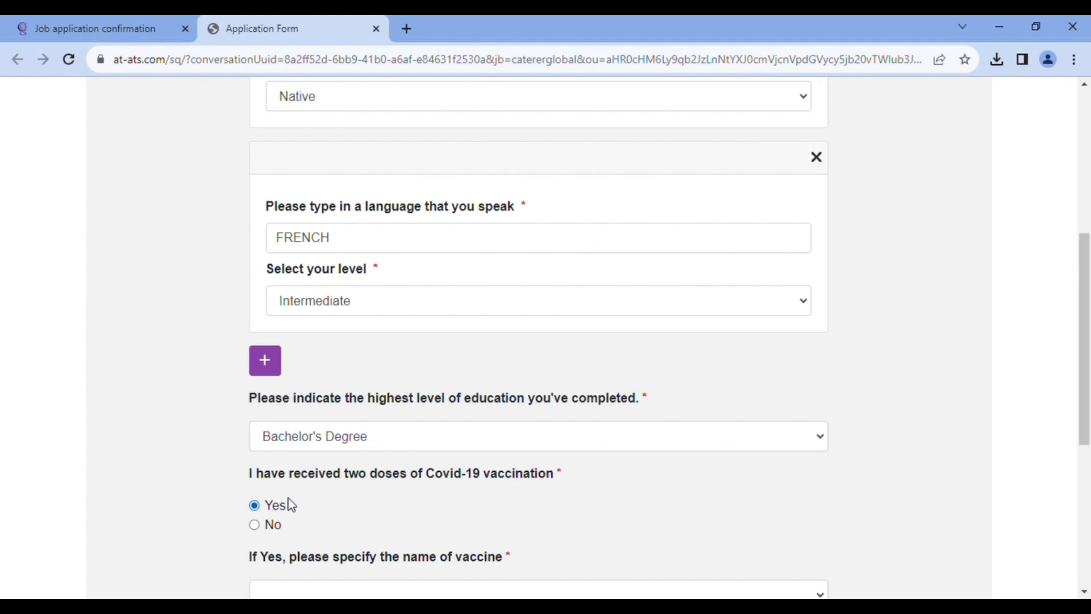
pyautogui.scroll(-3, 288, 498)
pyautogui.click(332, 443)
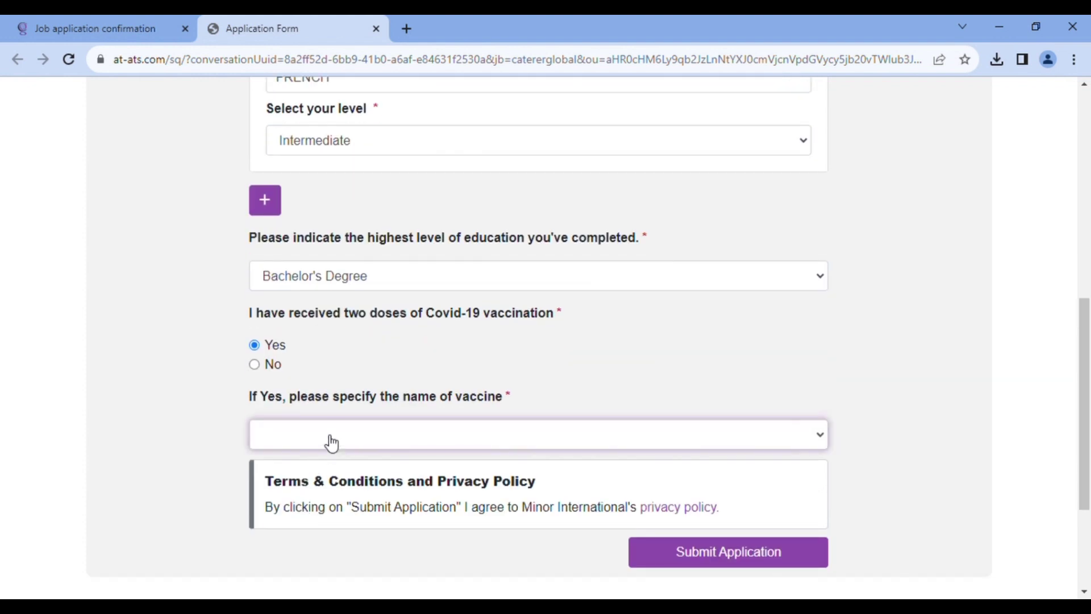
pyautogui.click(331, 488)
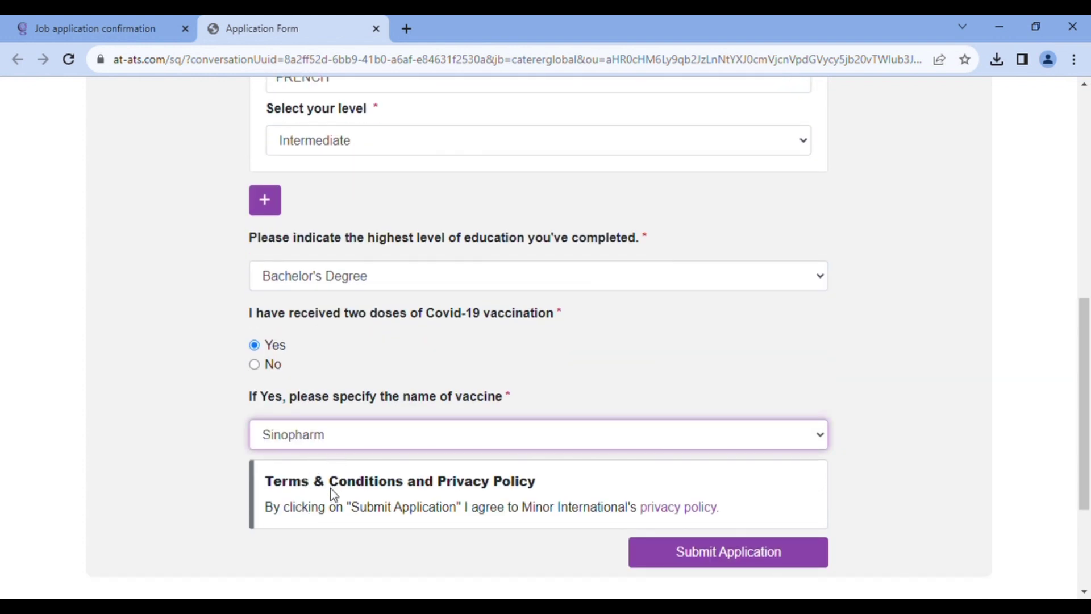